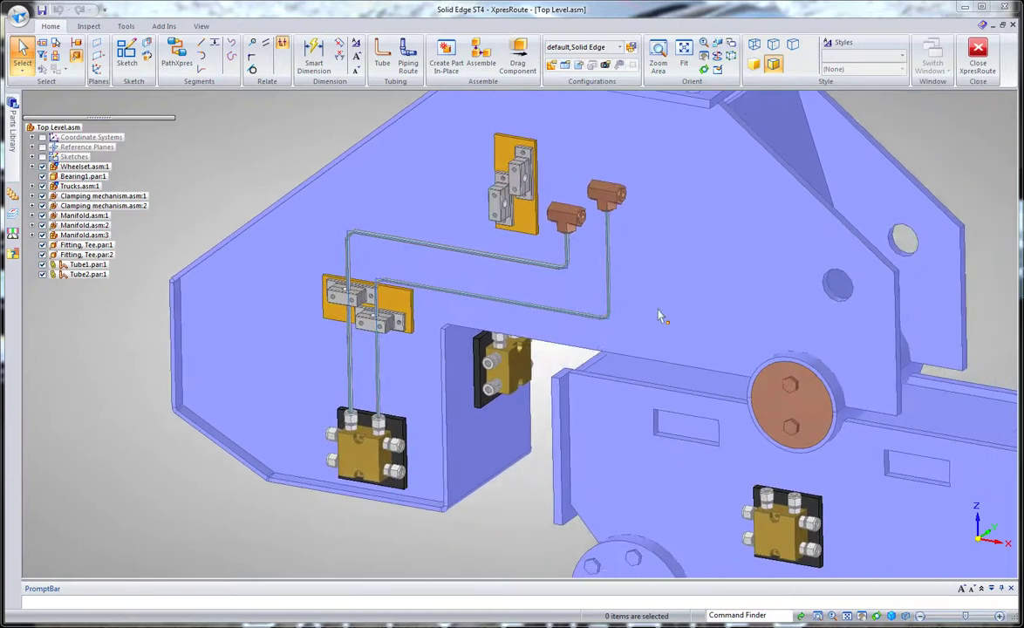
Step: Route a PathXpres tube path from the open side port of the farther tee fitting to the nearest top port of the truck manifold
{"action": "middle_click_drag", "start_coordinate": [660, 315], "coordinate": [592, 258]}
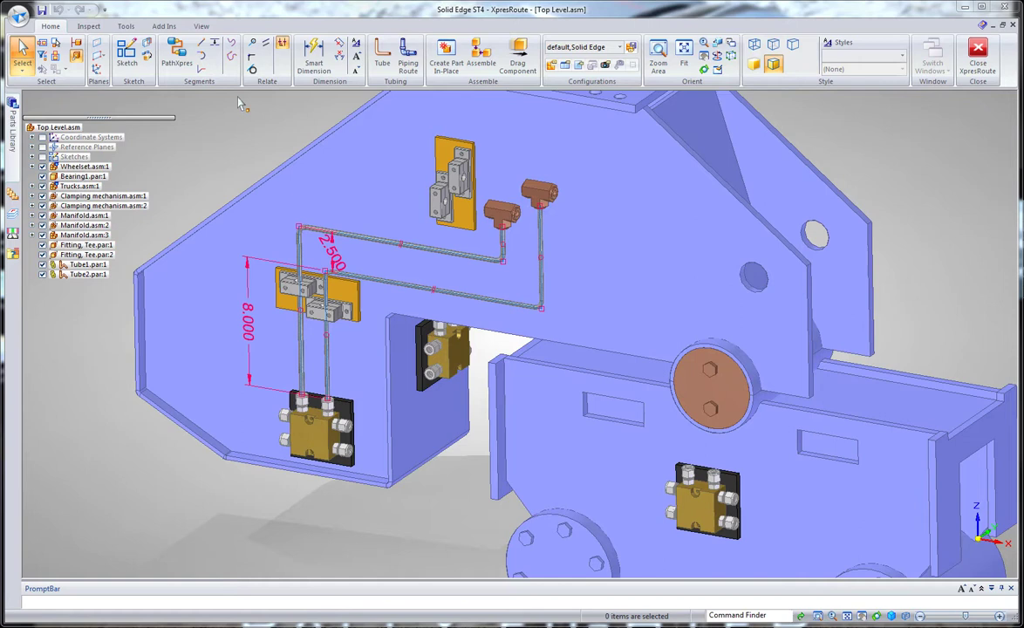
{"action": "left_click", "coordinate": [180, 54]}
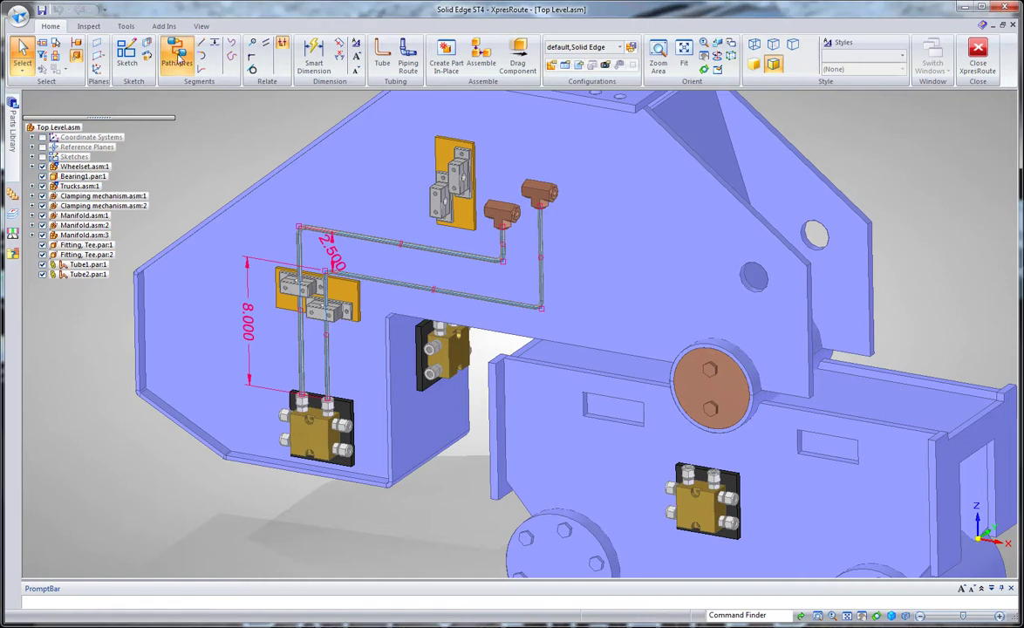
{"action": "left_click", "coordinate": [560, 200]}
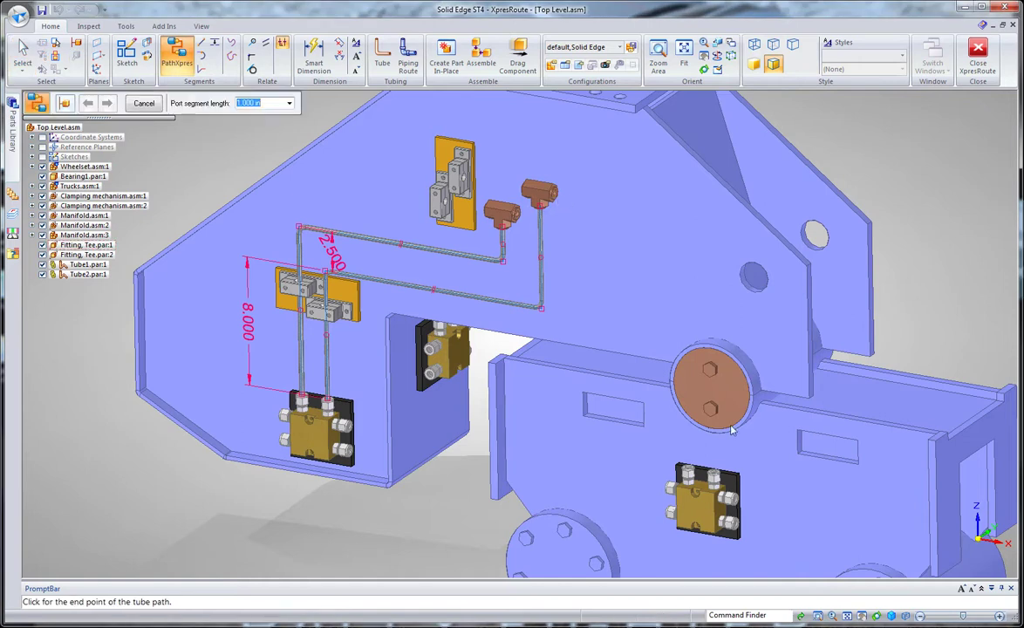
{"action": "left_click", "coordinate": [715, 474]}
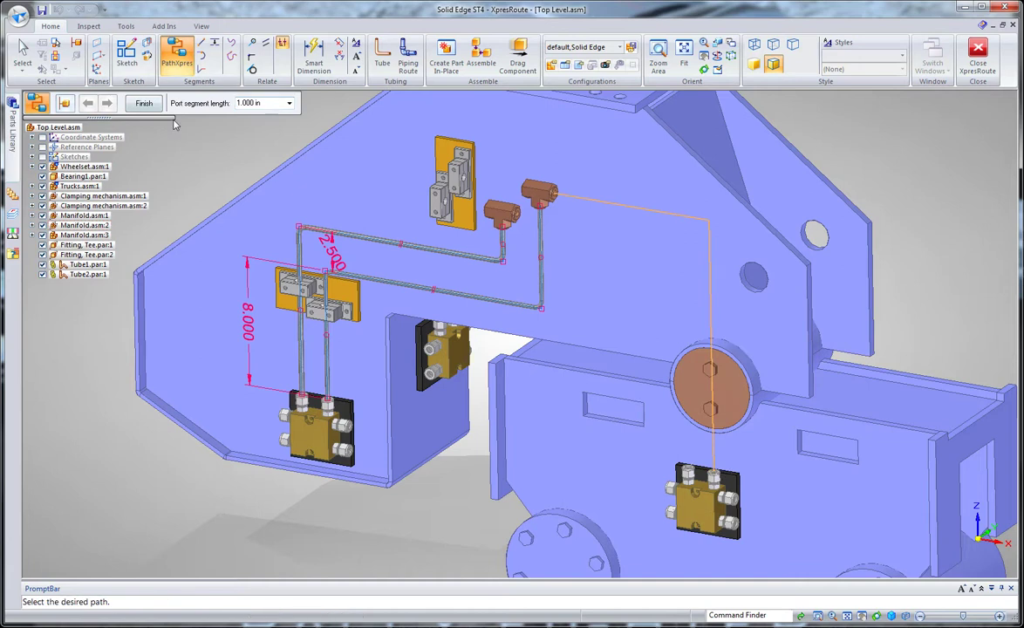
{"action": "left_click", "coordinate": [144, 103]}
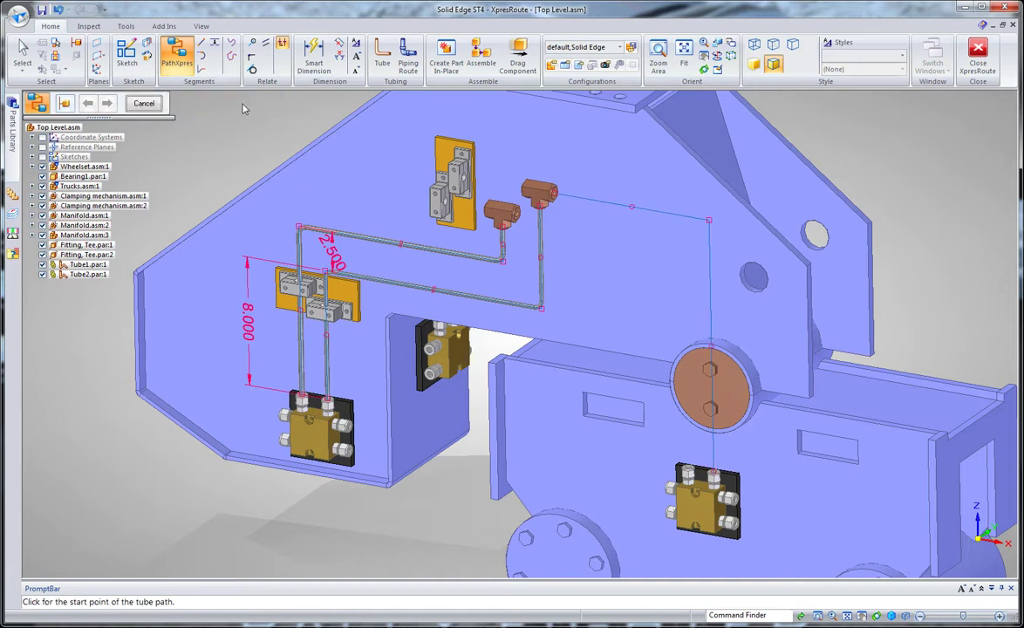
Step: Create a curve segment following the new path's chained segments, using the Midpoints curve fit
{"action": "left_click", "coordinate": [232, 46]}
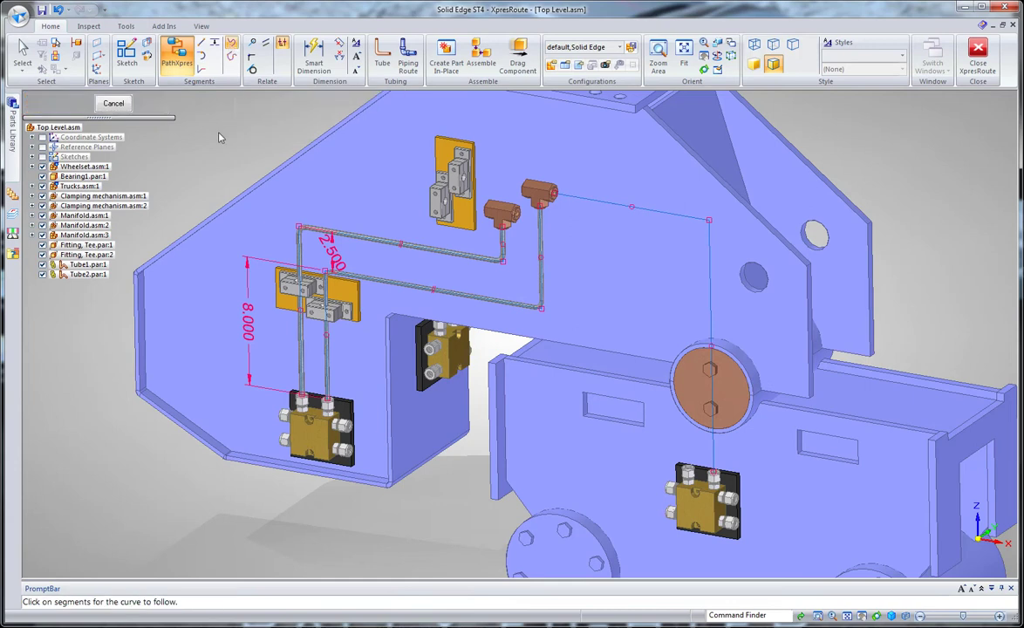
{"action": "left_click", "coordinate": [612, 208]}
{"action": "right_click", "coordinate": [644, 254]}
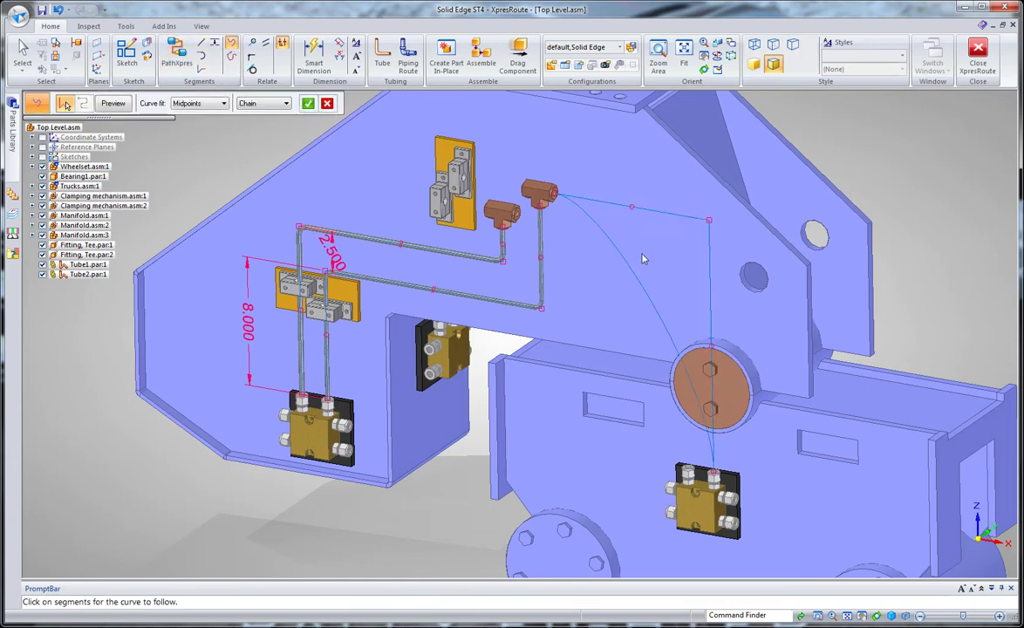
Step: Set the curve's end tangency to 6 for End 1 and 2 for End 2, and finish the curve
{"action": "left_click", "coordinate": [84, 104]}
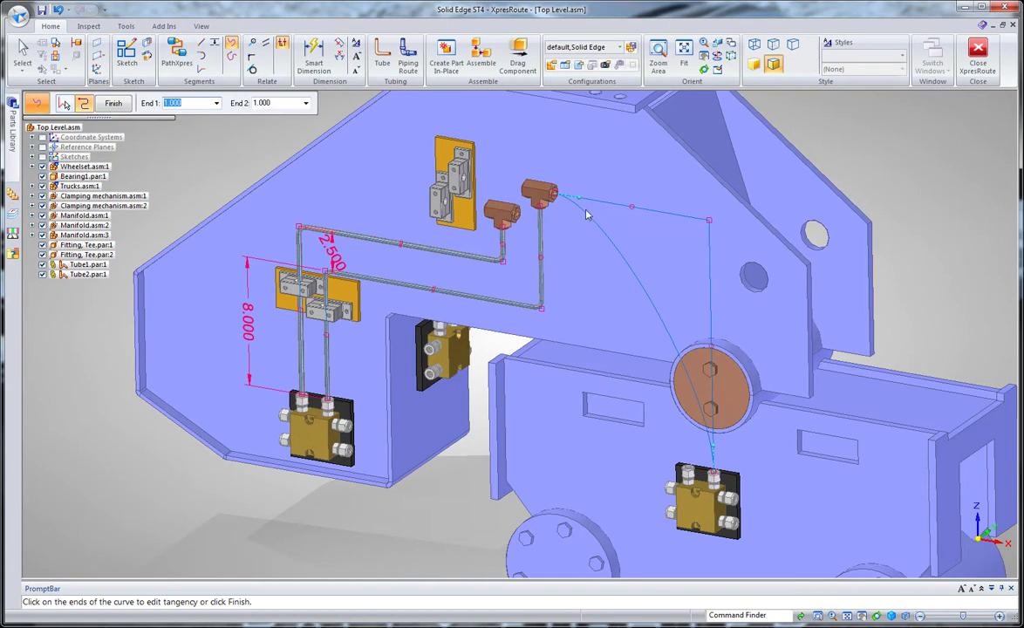
{"action": "left_click_drag", "start_coordinate": [577, 204], "coordinate": [682, 216]}
{"action": "type", "text": "6"}
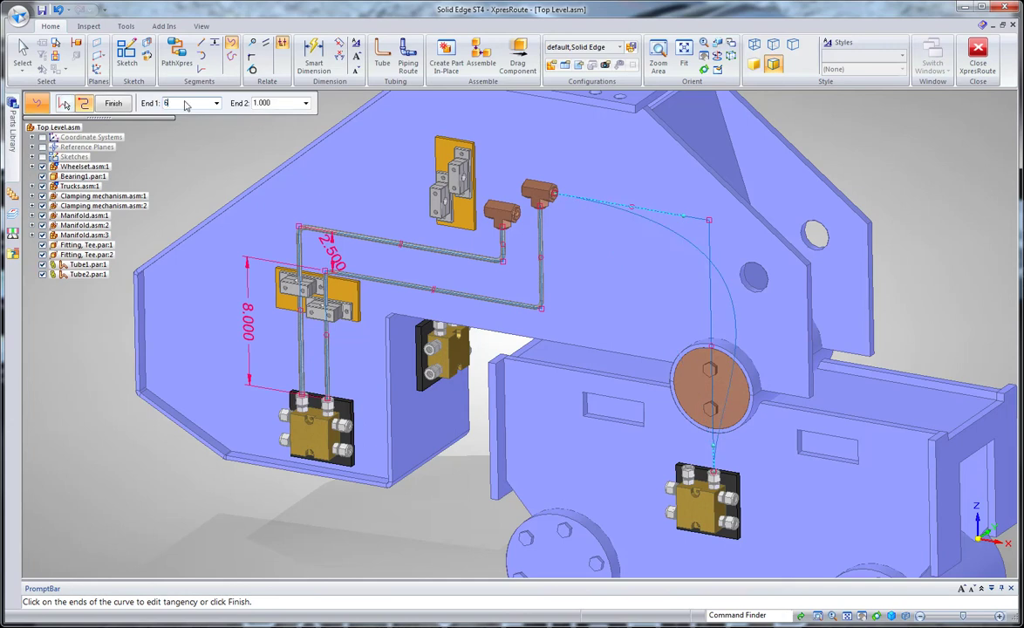
{"action": "key", "text": "Tab"}
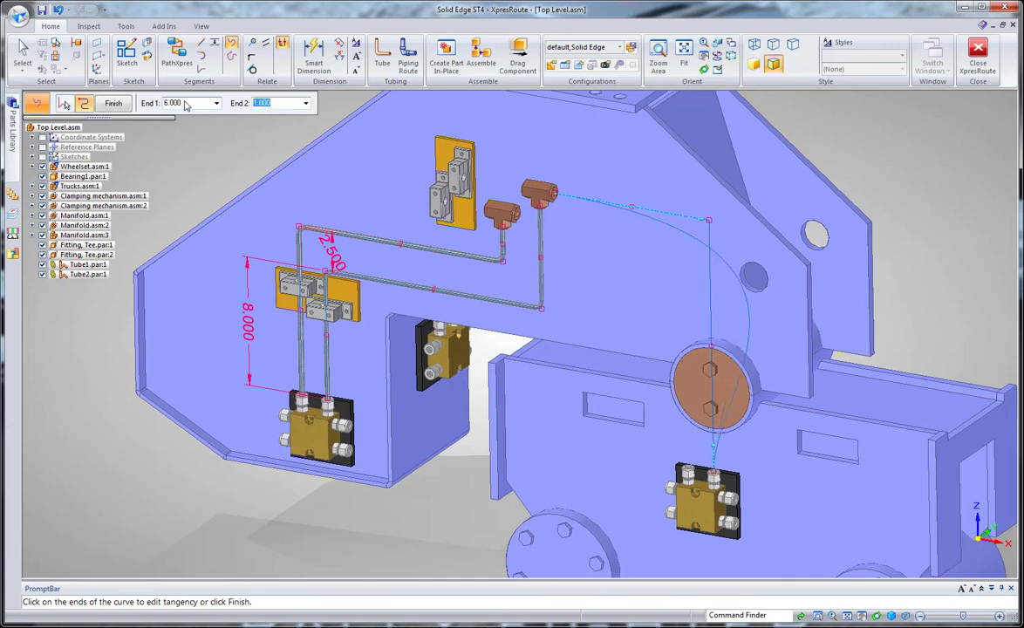
{"action": "type", "text": "2"}
{"action": "key", "text": "Tab"}
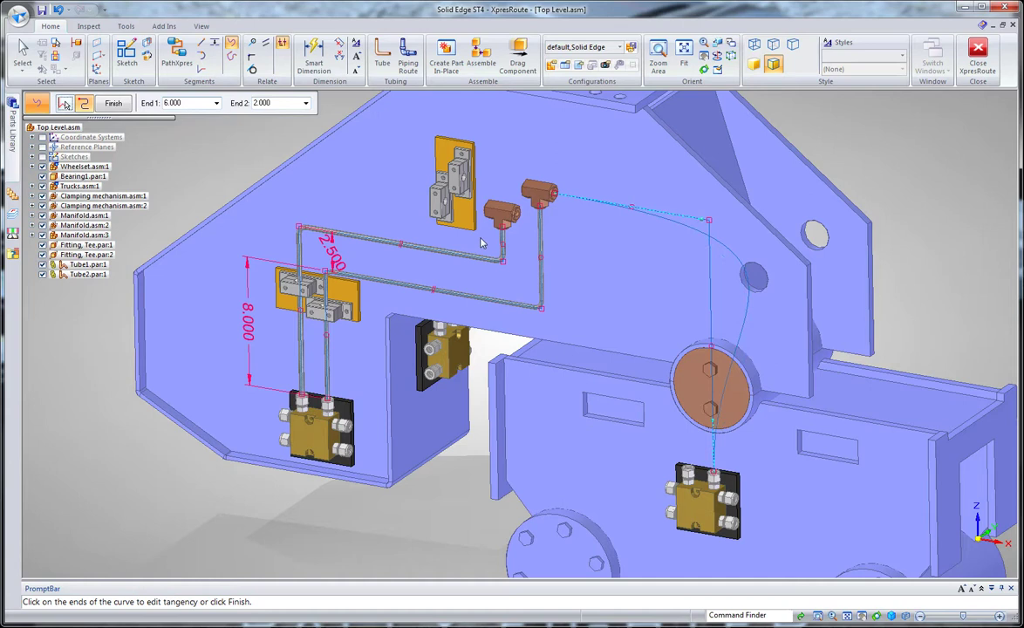
{"action": "left_click", "coordinate": [113, 103]}
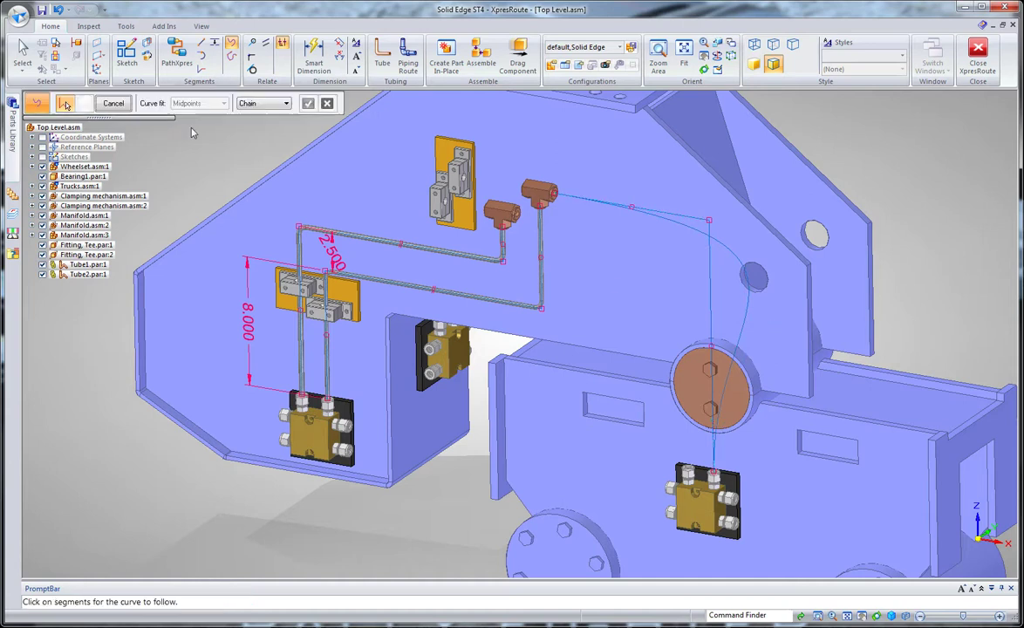
Step: Start a new tube with the file name Hose1 and the material Hydraulic Hose
{"action": "left_click", "coordinate": [382, 56]}
{"action": "left_click_drag", "start_coordinate": [425, 187], "coordinate": [284, 179]}
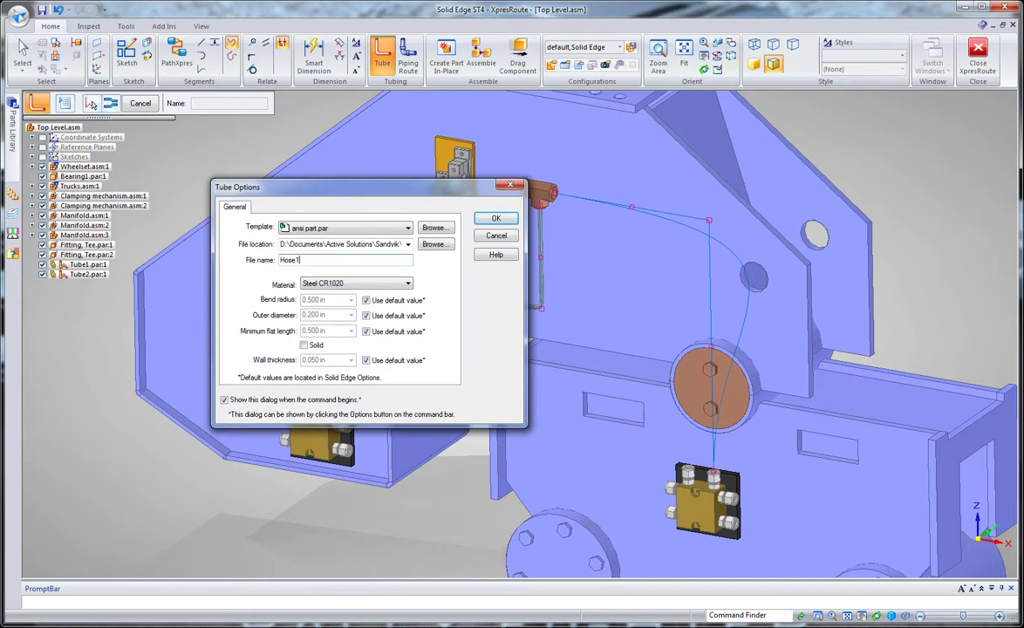
{"action": "left_click", "coordinate": [351, 282]}
{"action": "scroll", "coordinate": [349, 348], "scroll_direction": "up", "scroll_amount": 6}
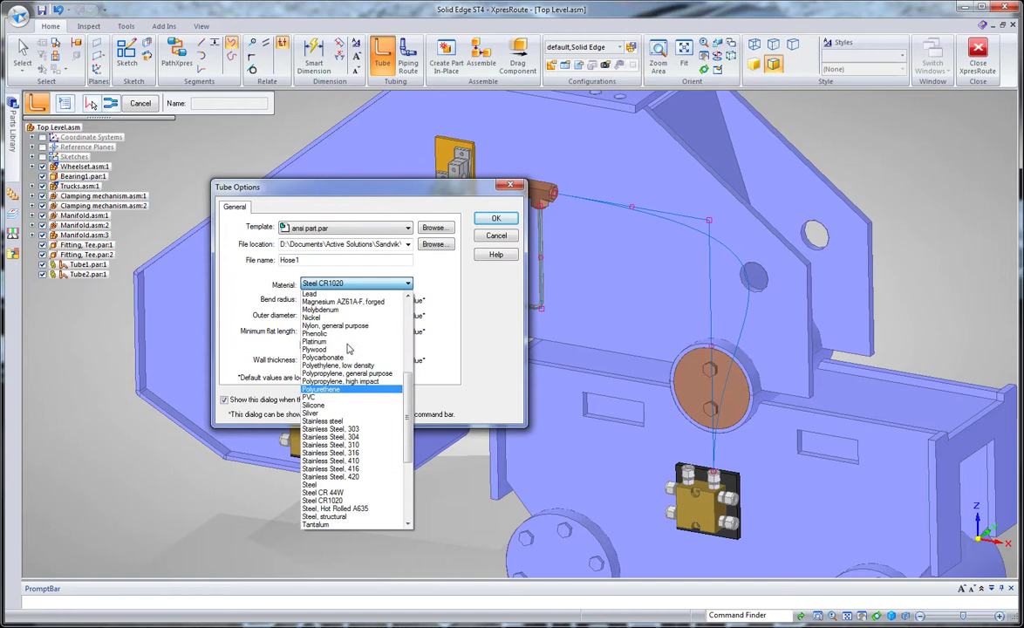
{"action": "scroll", "coordinate": [349, 349], "scroll_direction": "up", "scroll_amount": 5}
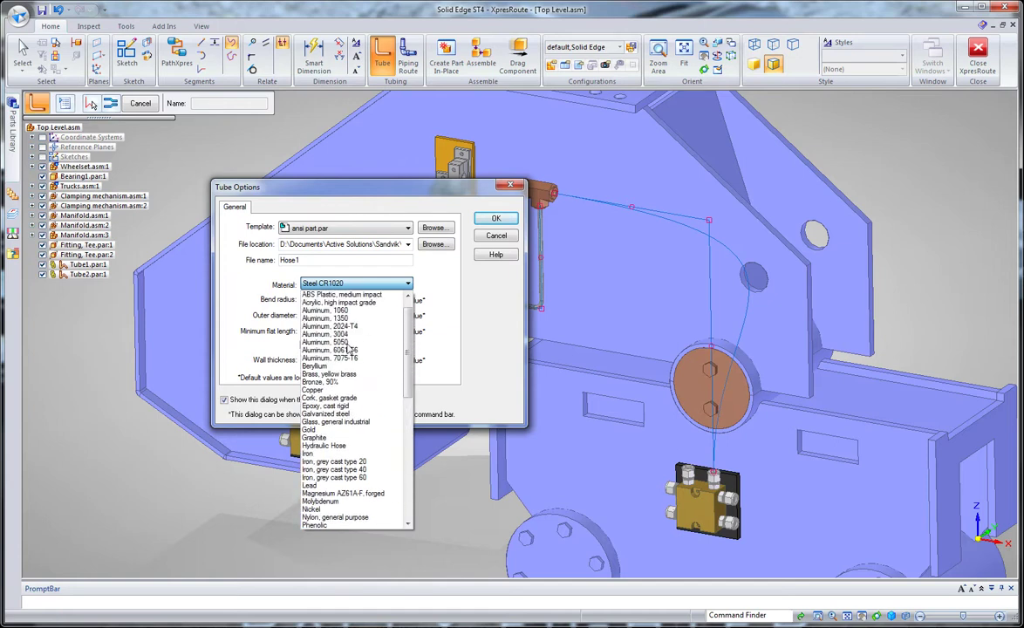
{"action": "left_click", "coordinate": [326, 446]}
Step: Override the tube defaults with a 0.5 in outer diameter and a 0.75 in bend radius, and accept the options
{"action": "left_click", "coordinate": [366, 316]}
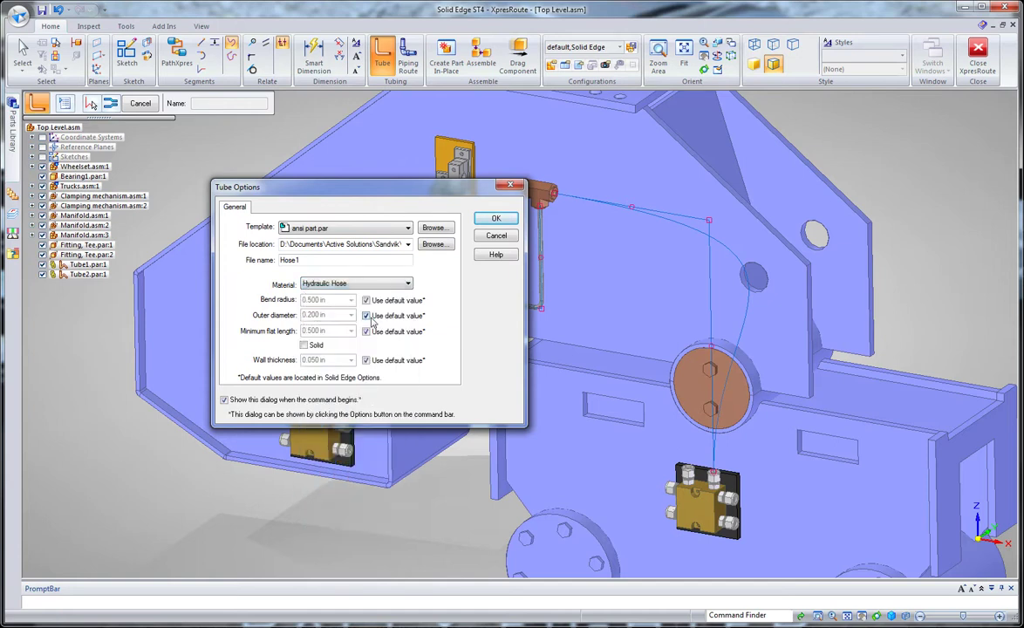
{"action": "key", "text": "shift+Tab"}
{"action": "type", "text": "0.5"}
{"action": "left_click", "coordinate": [365, 299]}
{"action": "key", "text": "shift+Tab"}
{"action": "type", "text": "2.5"}
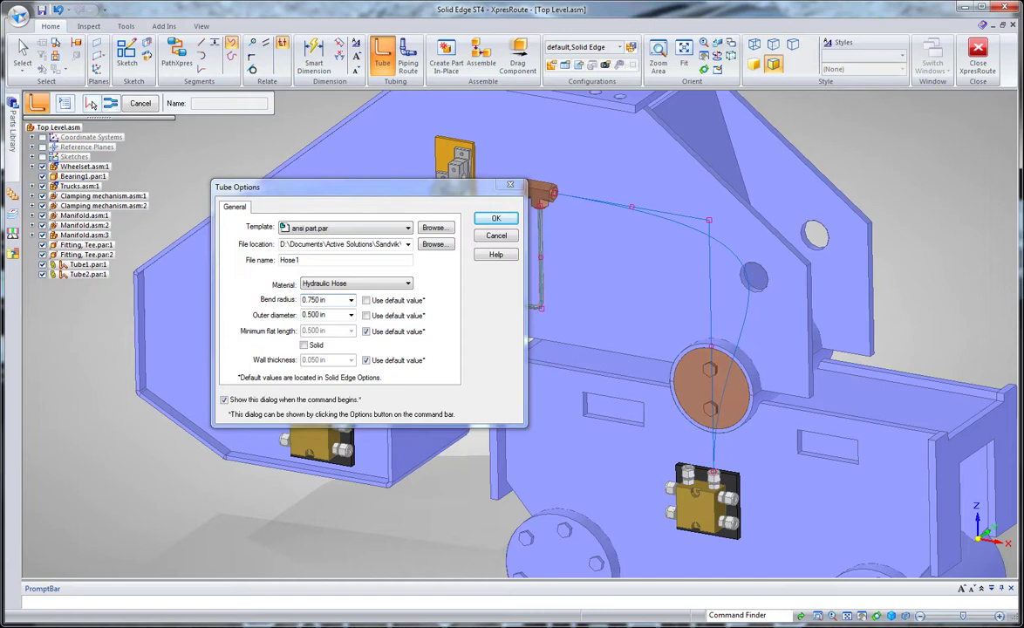
{"action": "key", "text": "Return"}
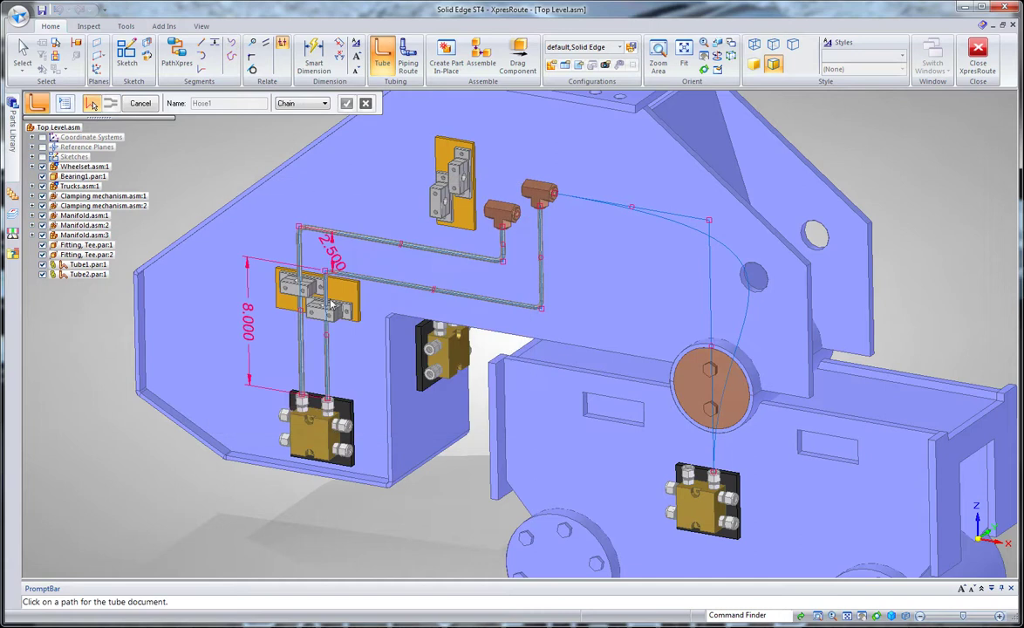
Step: Generate the hose along the curve between the tee fitting and truck manifold, overwriting the existing file
{"action": "left_click", "coordinate": [656, 223]}
{"action": "key", "text": "Return"}
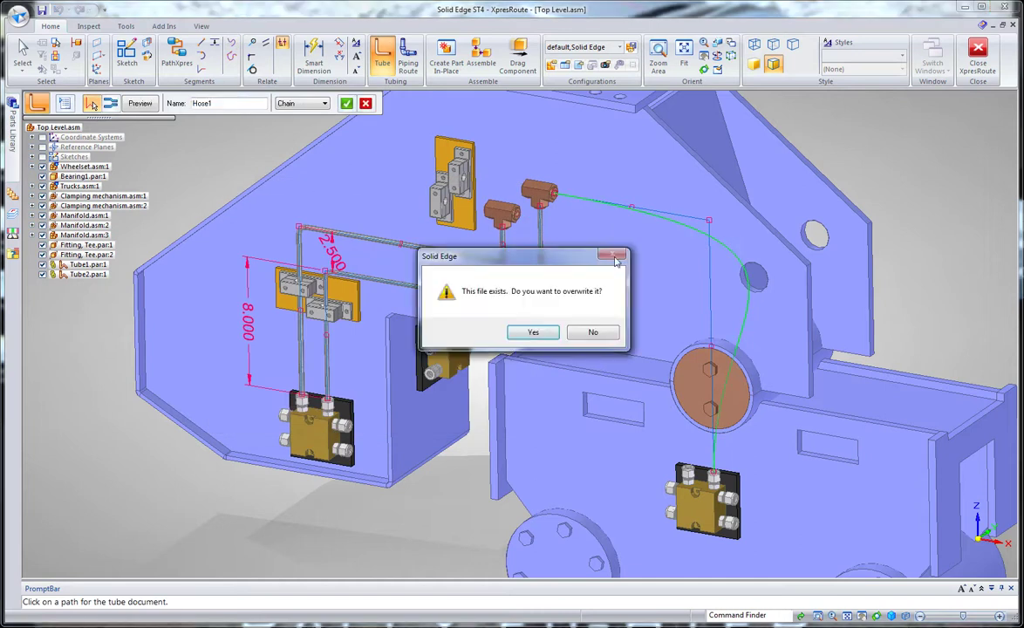
{"action": "left_click", "coordinate": [533, 334]}
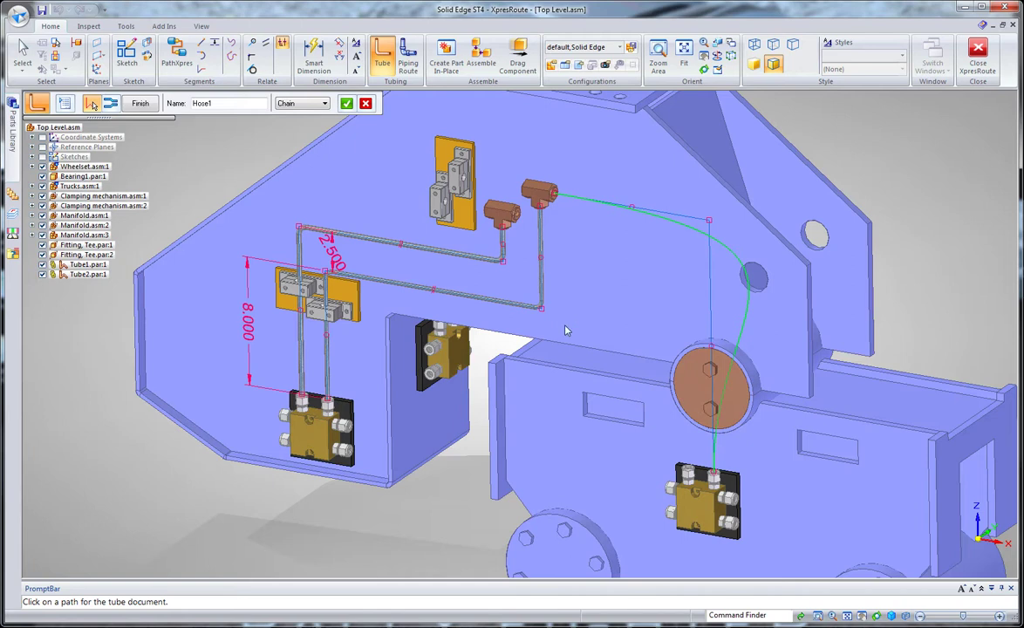
{"action": "right_click", "coordinate": [565, 329]}
{"action": "left_click", "coordinate": [345, 104]}
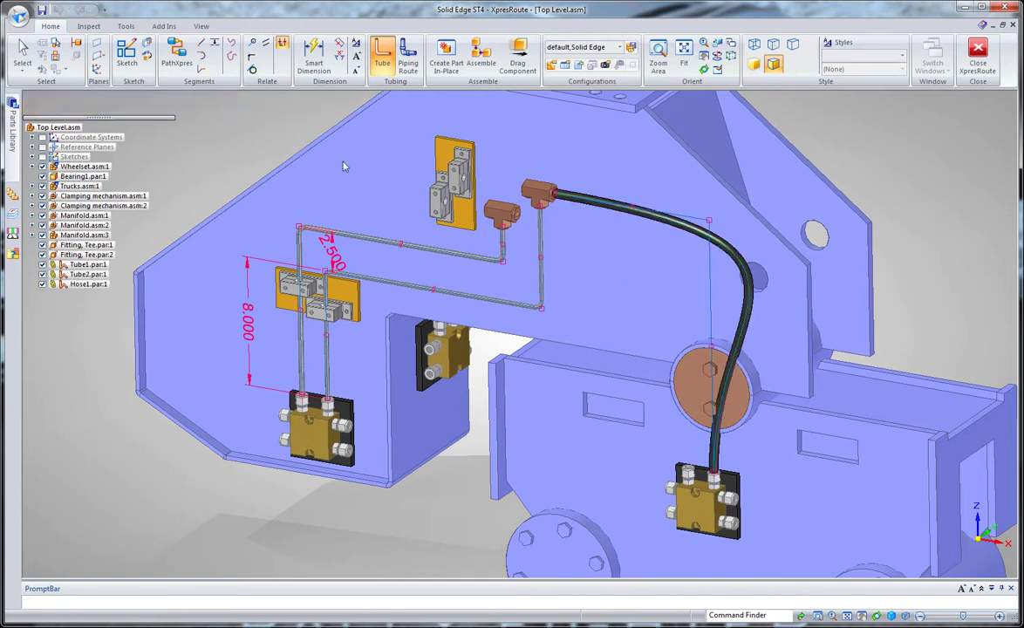
{"action": "left_click", "coordinate": [635, 247]}
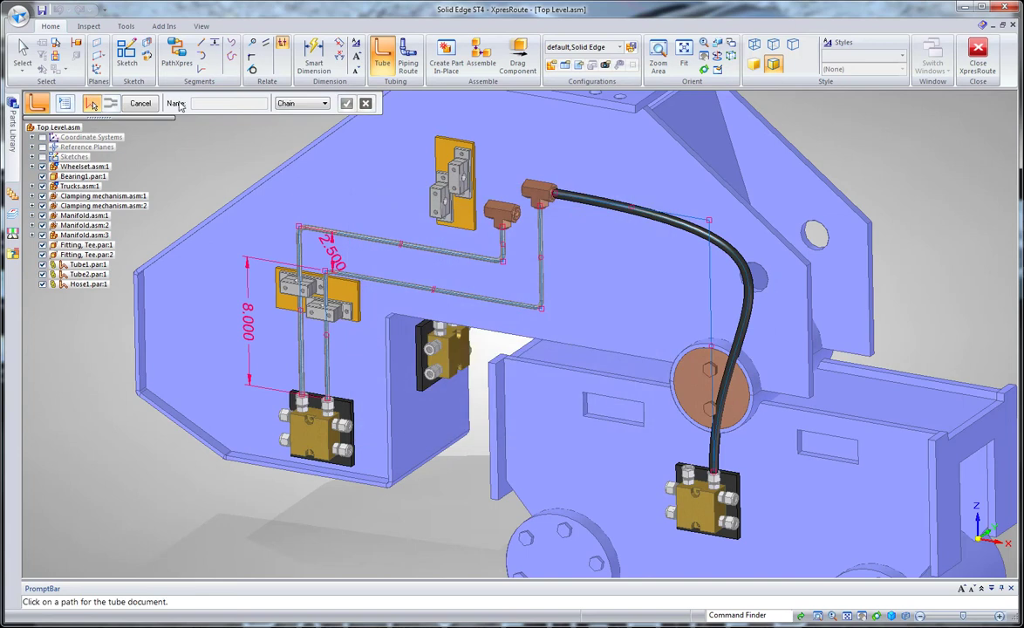
{"action": "left_click", "coordinate": [23, 54]}
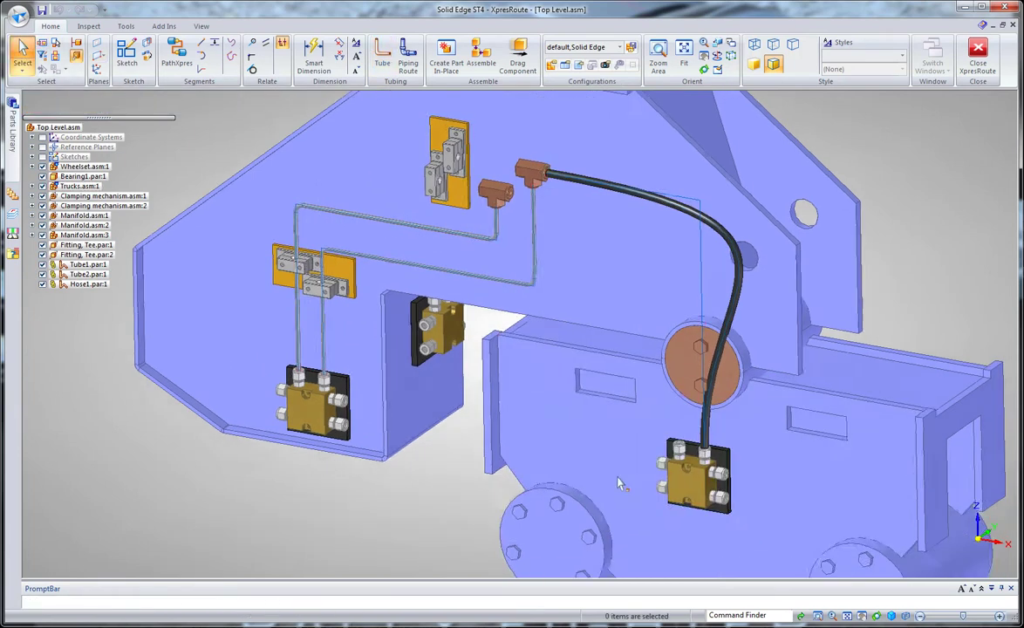
Step: Move the truck manifold 3.5 in along the X direction, away from the main frame's manifold
{"action": "left_click", "coordinate": [654, 455]}
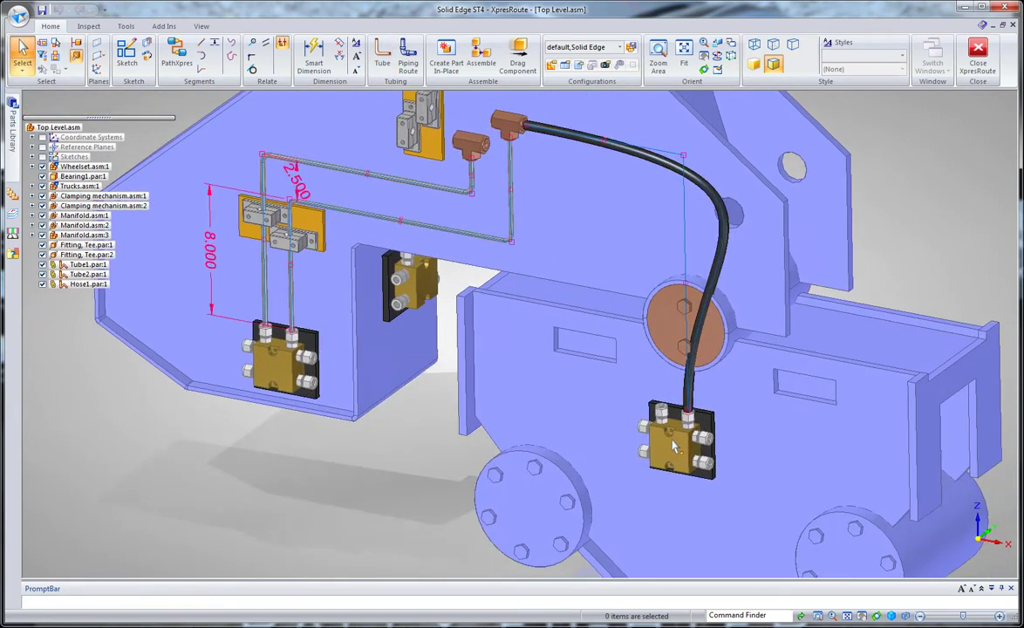
{"action": "left_click", "coordinate": [709, 440]}
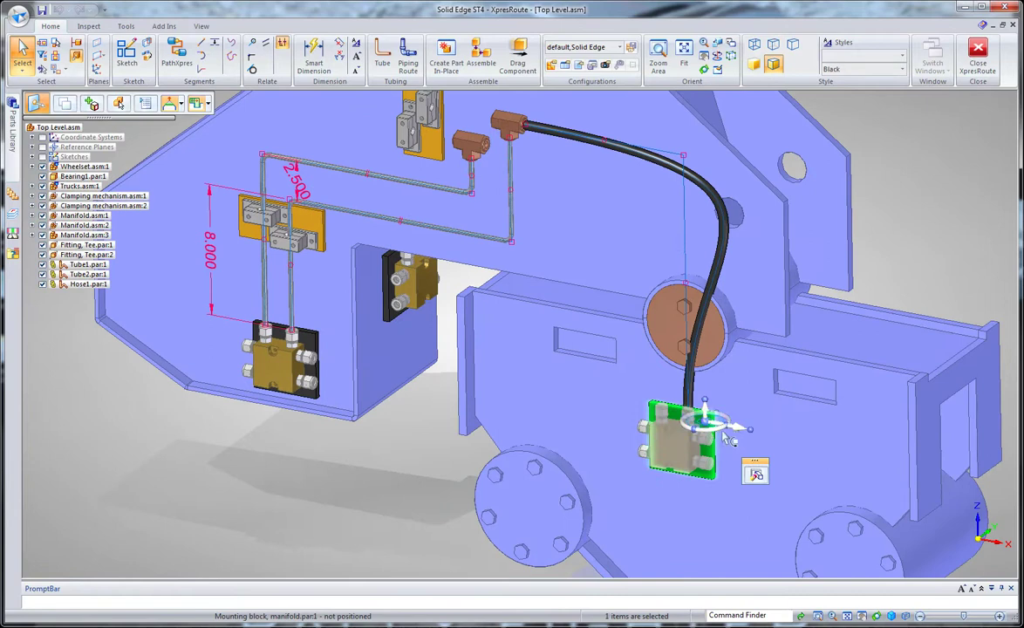
{"action": "key", "text": "Escape"}
{"action": "left_click_drag", "start_coordinate": [709, 427], "coordinate": [750, 451]}
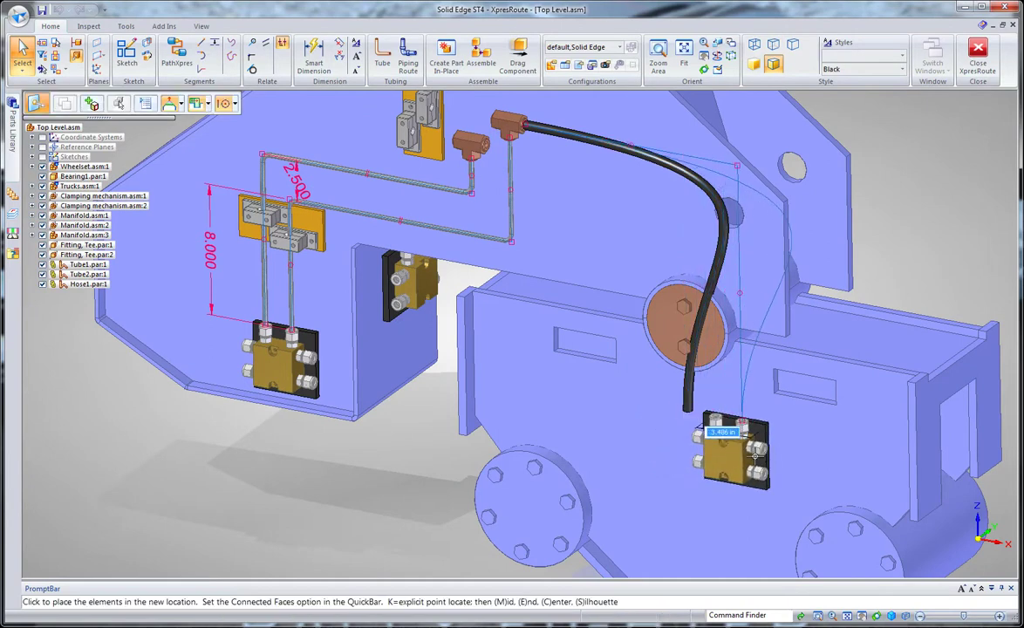
{"action": "type", "text": "3.5"}
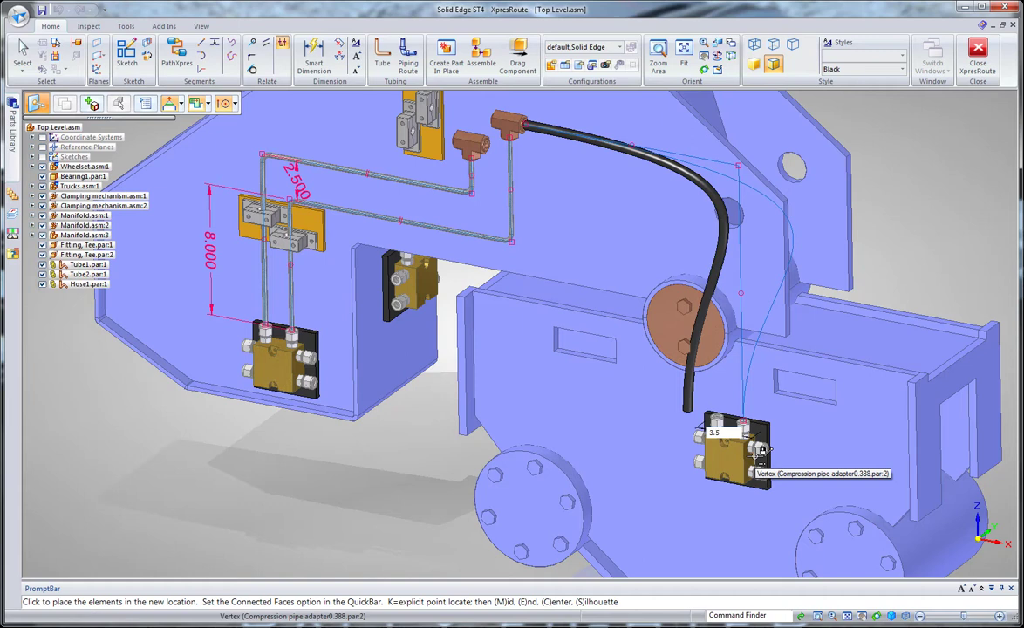
{"action": "left_click", "coordinate": [761, 449]}
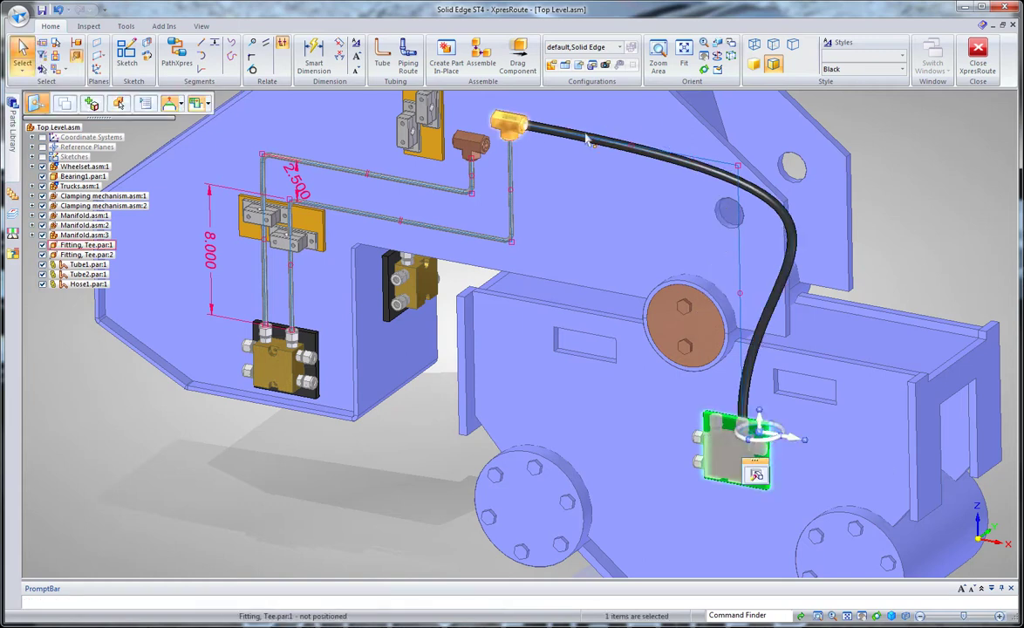
{"action": "left_click", "coordinate": [927, 238]}
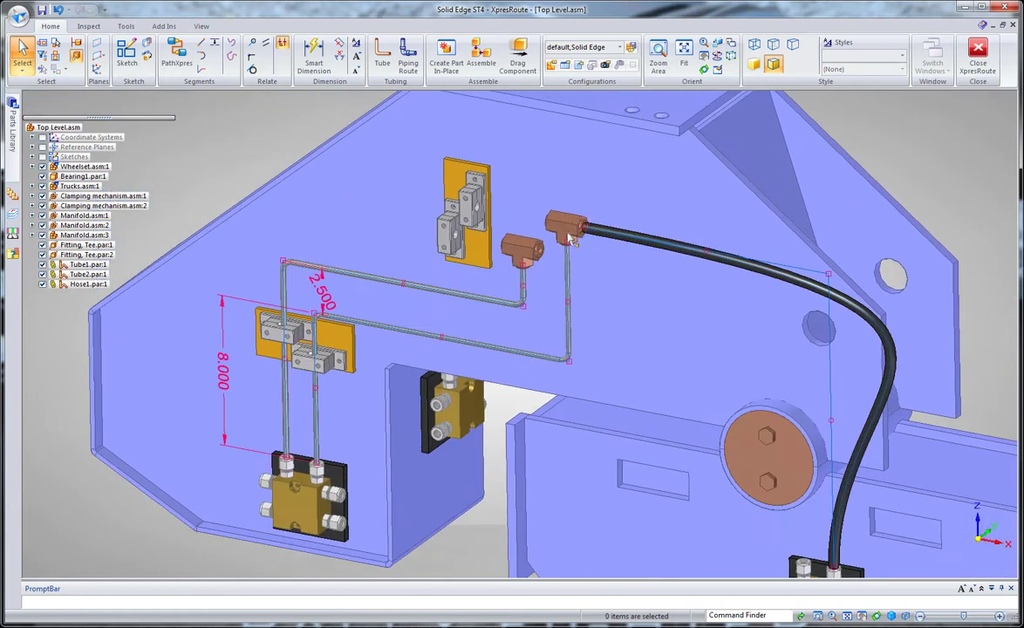
Step: Move the tee fitting attached to the hose farther from the other tee, suppressing its affected assembly relationships
{"action": "left_click", "coordinate": [568, 238]}
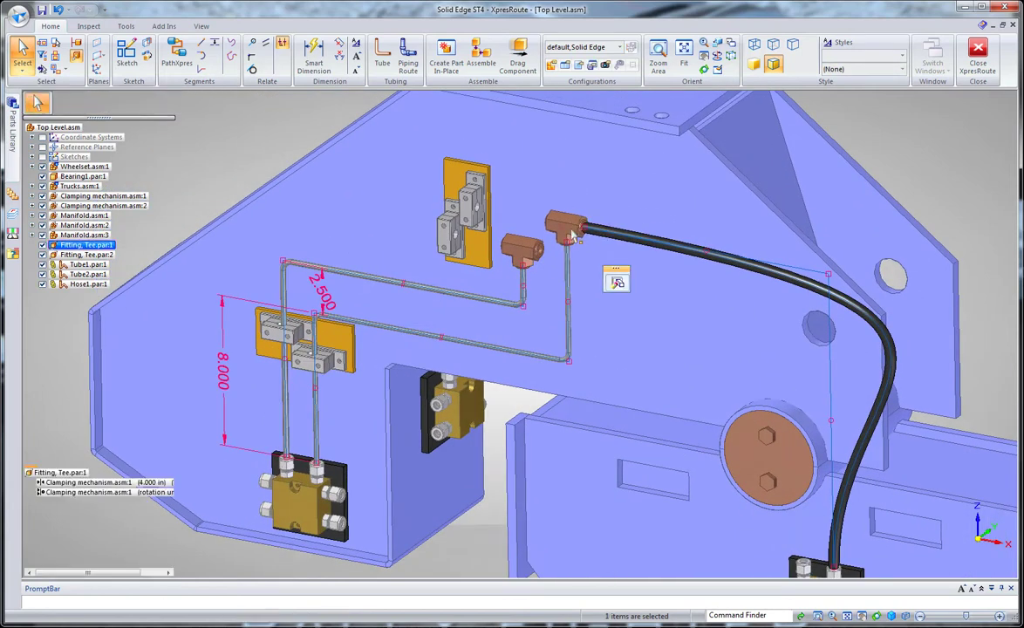
{"action": "left_click_drag", "start_coordinate": [572, 235], "coordinate": [652, 228]}
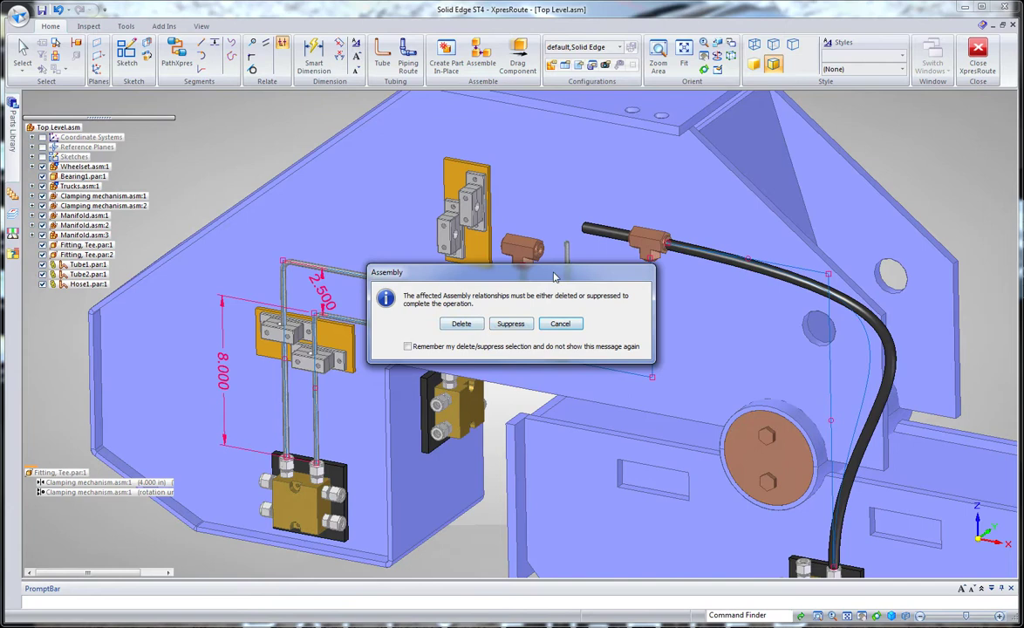
{"action": "left_click", "coordinate": [510, 324]}
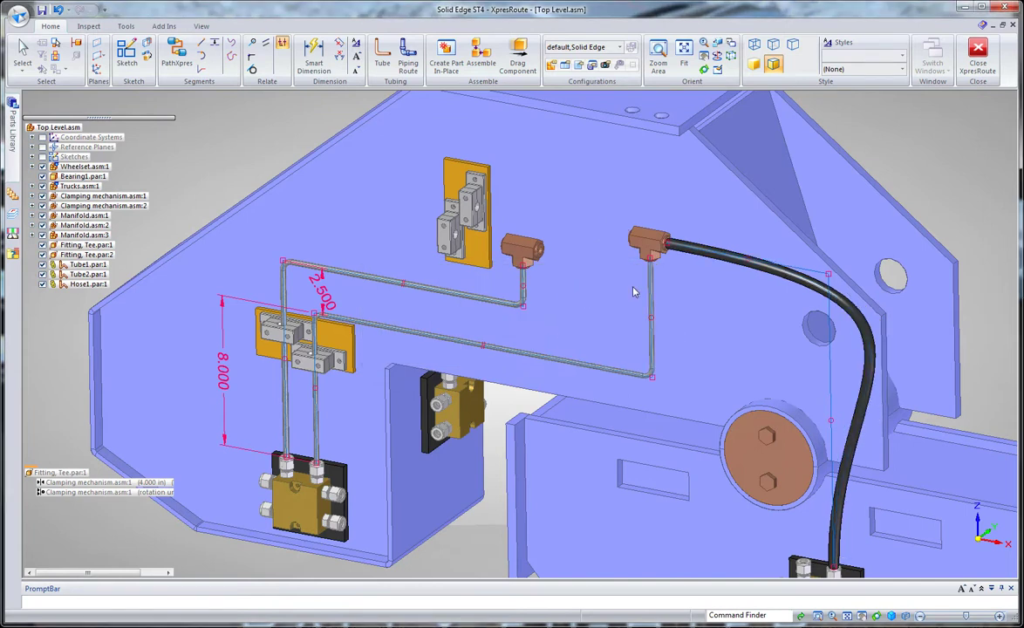
{"action": "left_click", "coordinate": [249, 158]}
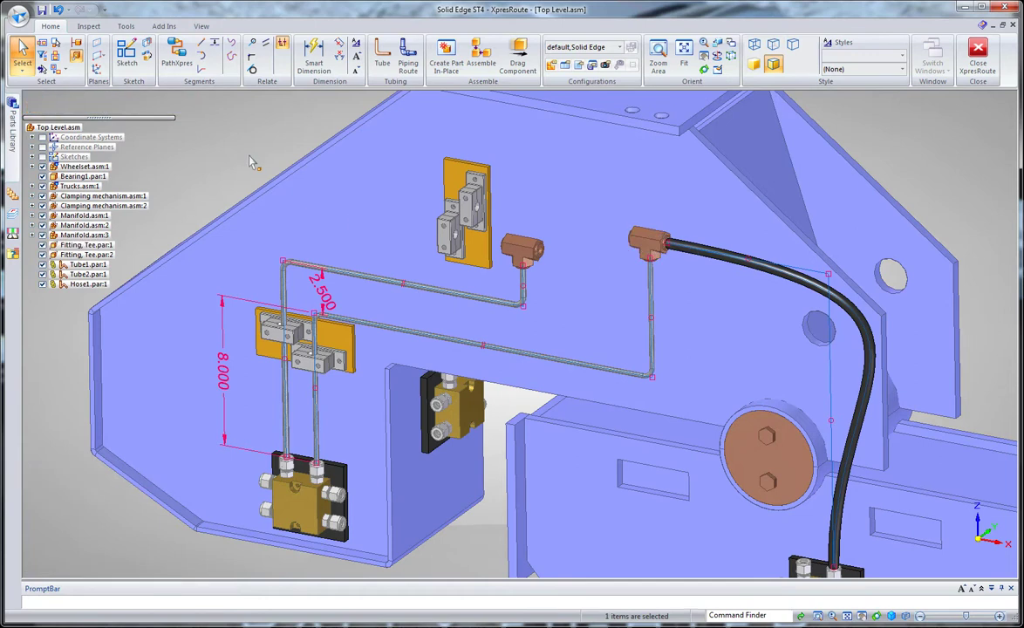
Step: Create a PathXpres path with 1 in port segments from the front manifold's upper side fitting to the recessed manifold's upper fitting
{"action": "scroll", "coordinate": [249, 156], "scroll_direction": "down", "scroll_amount": 2}
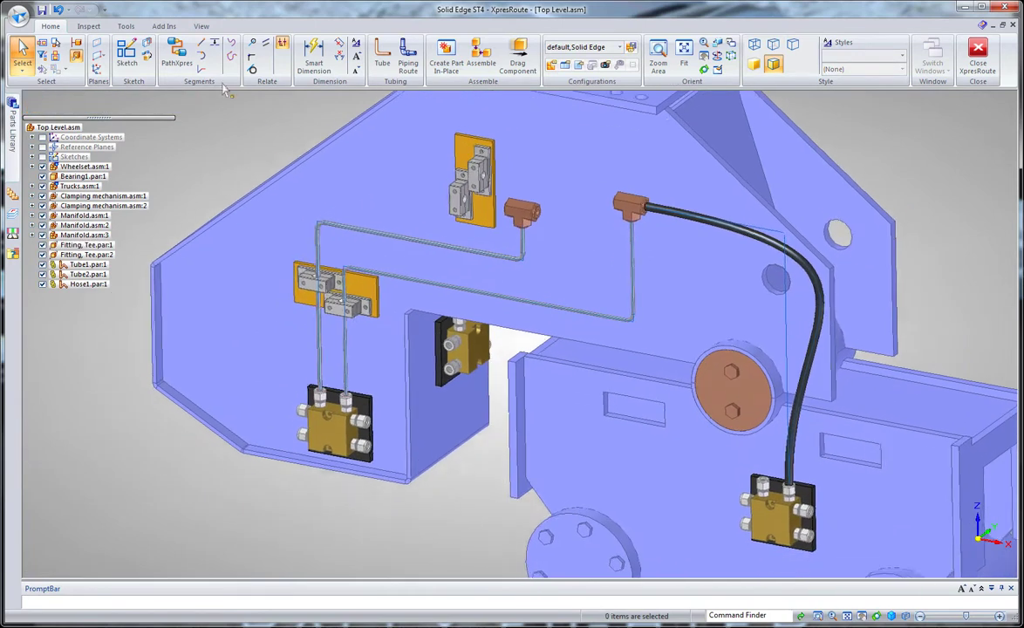
{"action": "left_click", "coordinate": [176, 54]}
{"action": "scroll", "coordinate": [440, 424], "scroll_direction": "up", "scroll_amount": 3}
{"action": "scroll", "coordinate": [440, 423], "scroll_direction": "up", "scroll_amount": 4}
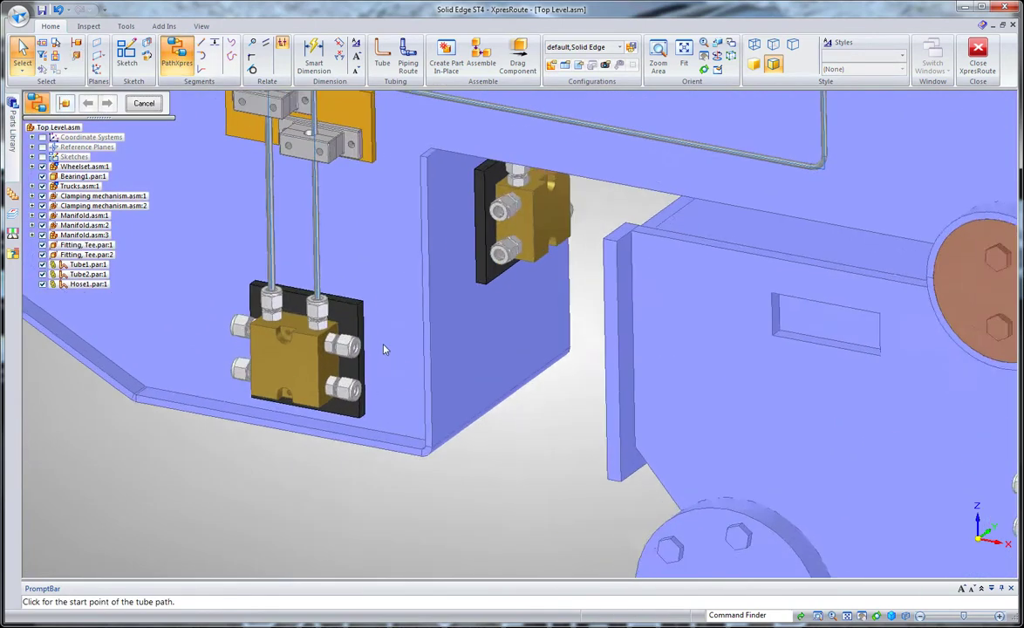
{"action": "left_click", "coordinate": [355, 371]}
{"action": "left_click", "coordinate": [527, 200]}
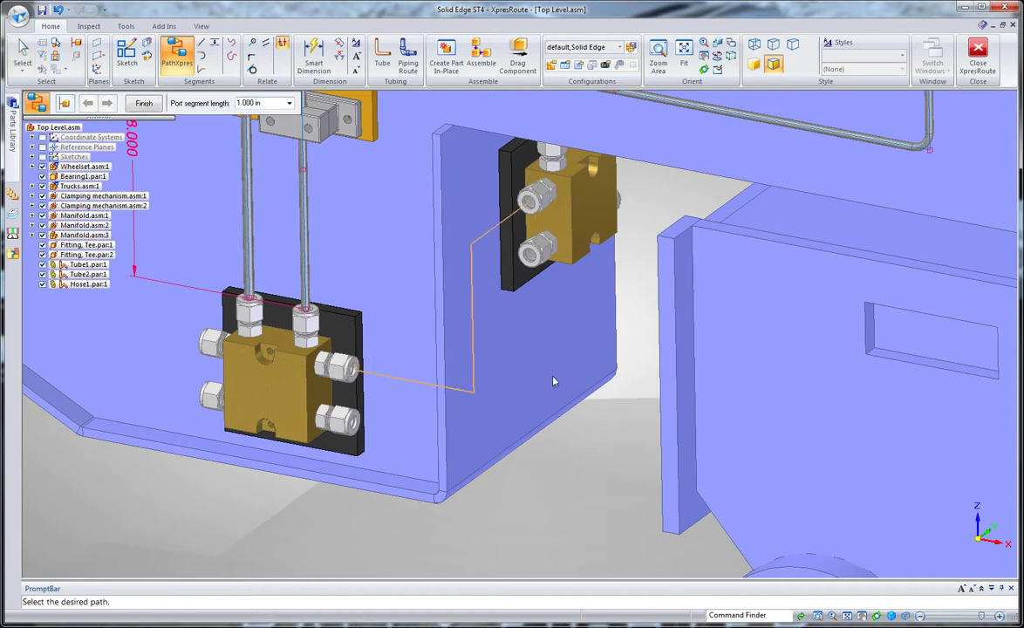
{"action": "right_click", "coordinate": [558, 425]}
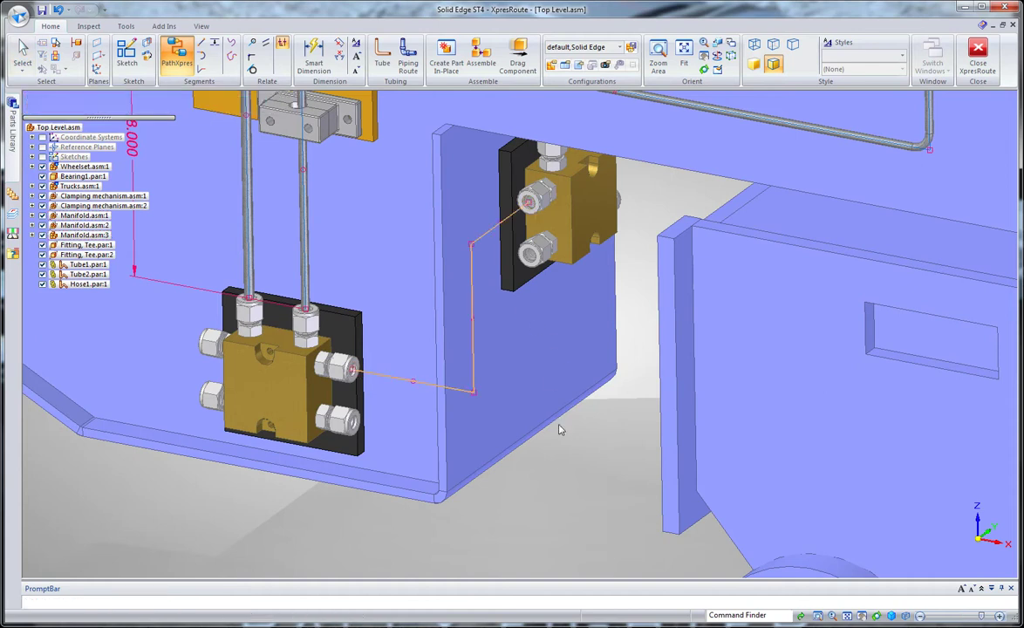
Step: Draw a line from the front manifold's lower side fitting along X to align with the existing path's corner, then 3.5 in along Y
{"action": "left_click", "coordinate": [201, 42]}
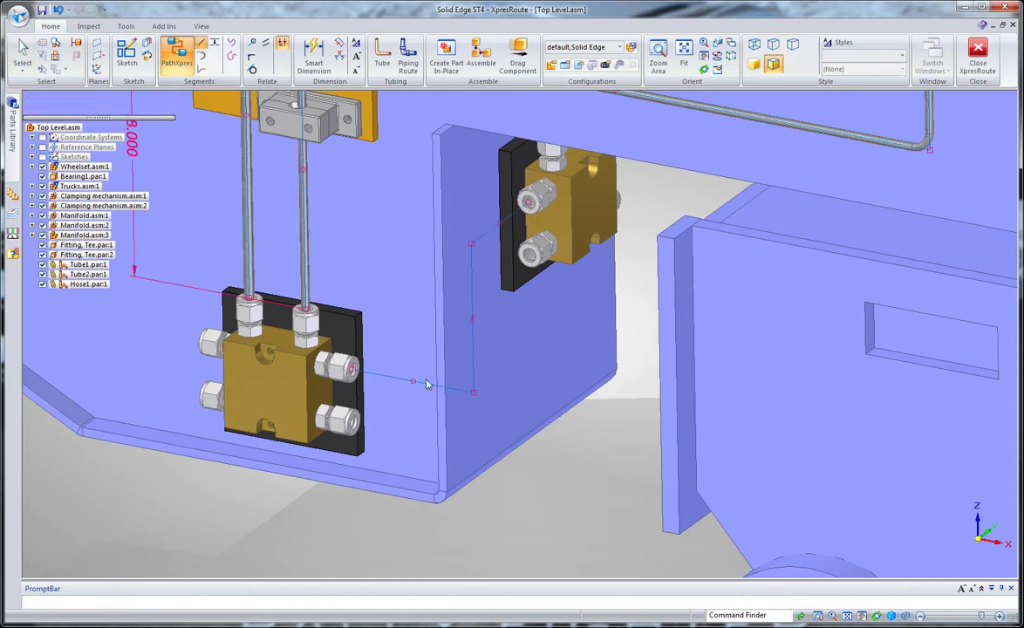
{"action": "left_click", "coordinate": [355, 425]}
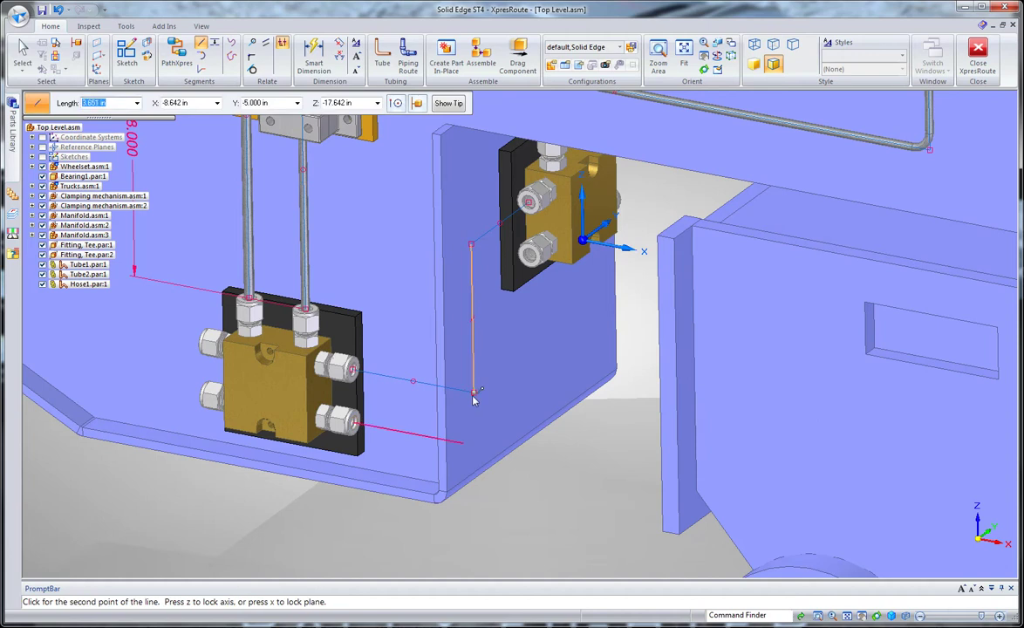
{"action": "left_click", "coordinate": [473, 398]}
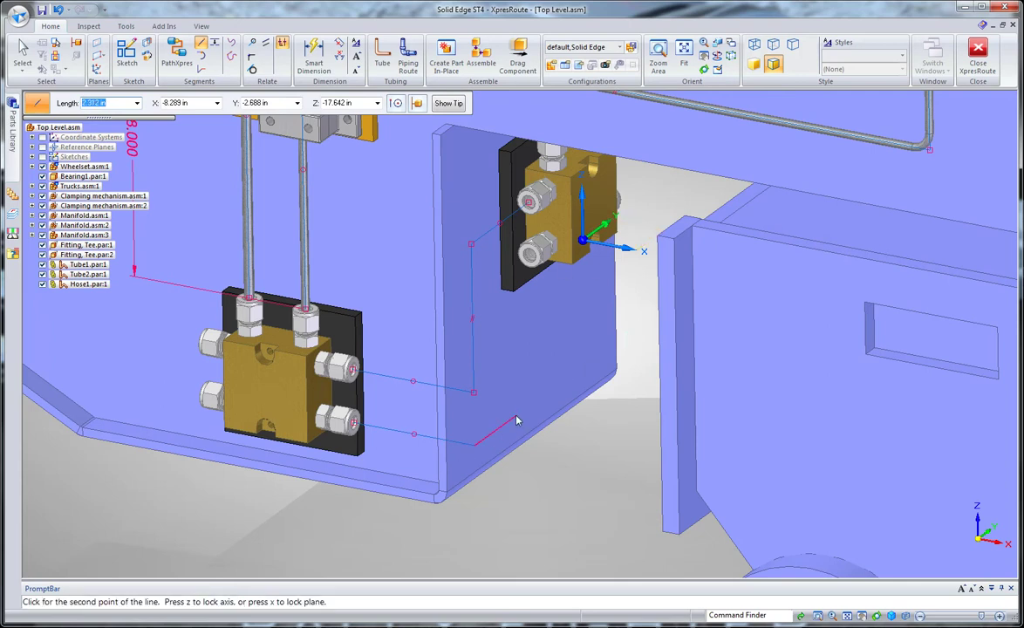
{"action": "key", "text": "Tab"}
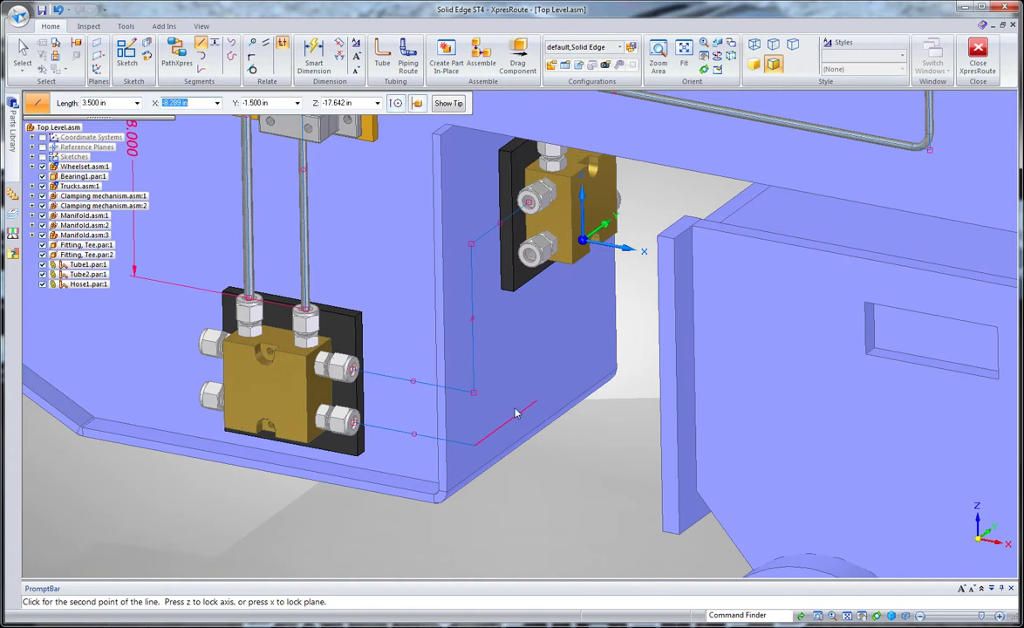
{"action": "left_click", "coordinate": [515, 414]}
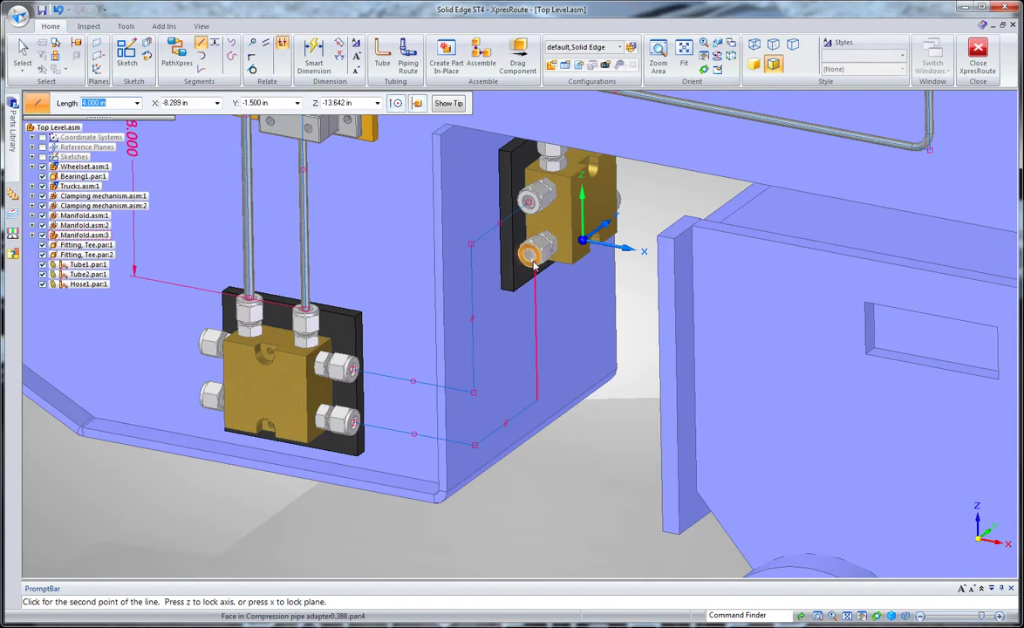
{"action": "middle_click_drag", "start_coordinate": [532, 266], "coordinate": [631, 199]}
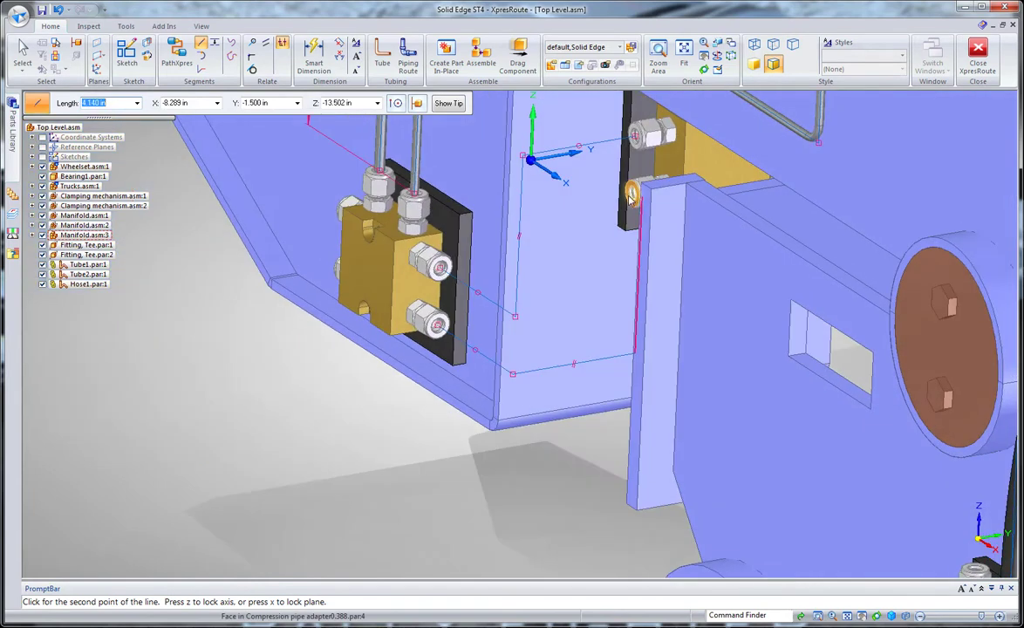
{"action": "middle_click_drag", "start_coordinate": [623, 272], "coordinate": [603, 299]}
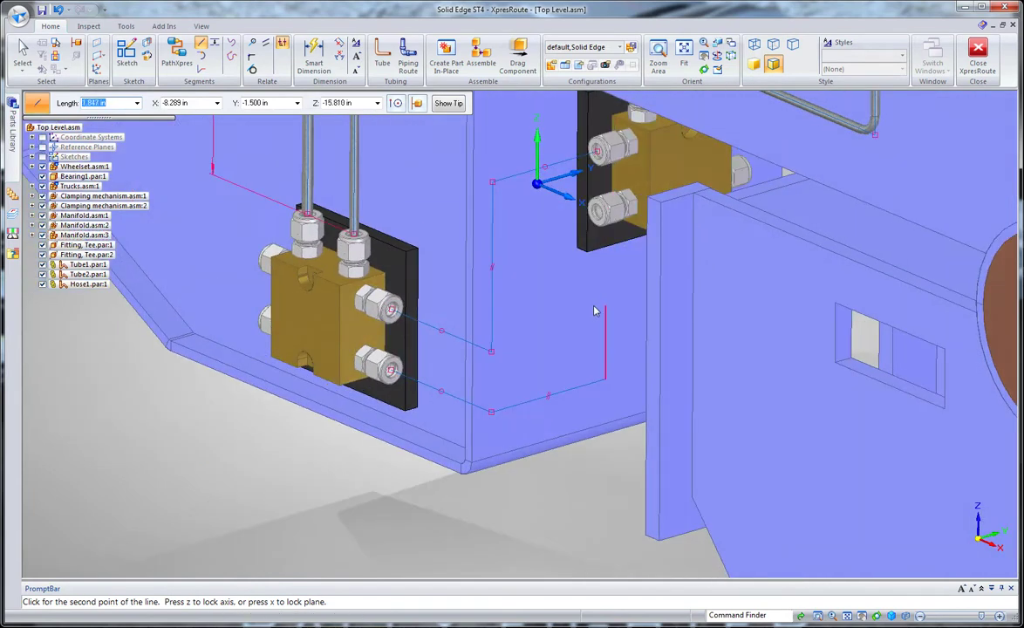
{"action": "right_click", "coordinate": [594, 310]}
Step: Dimension the lower path's Y-direction segment and set its length to 2.5 in
{"action": "left_click", "coordinate": [313, 57]}
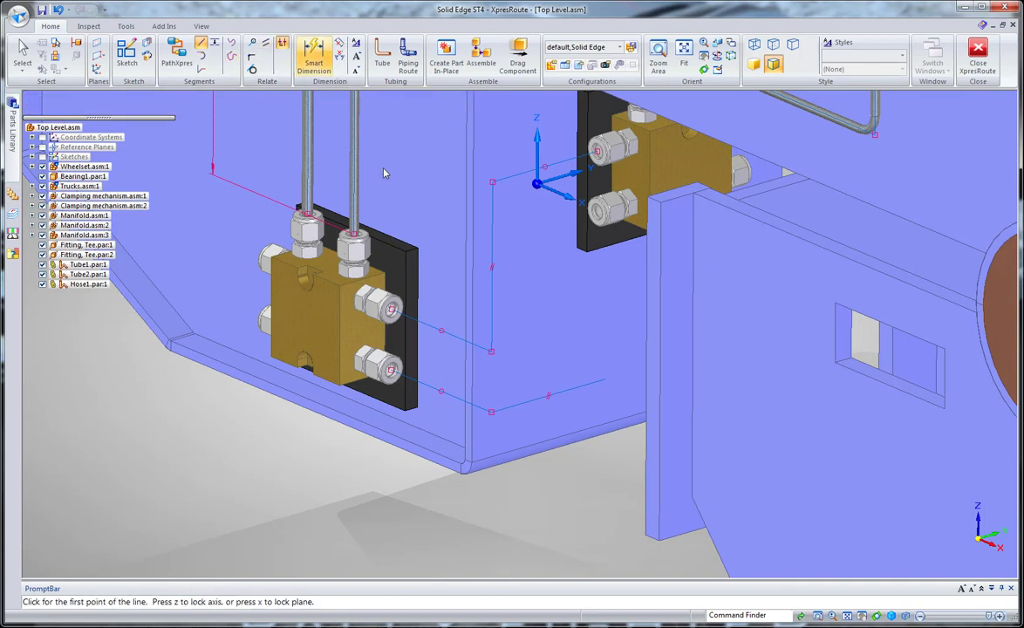
{"action": "left_click", "coordinate": [563, 389]}
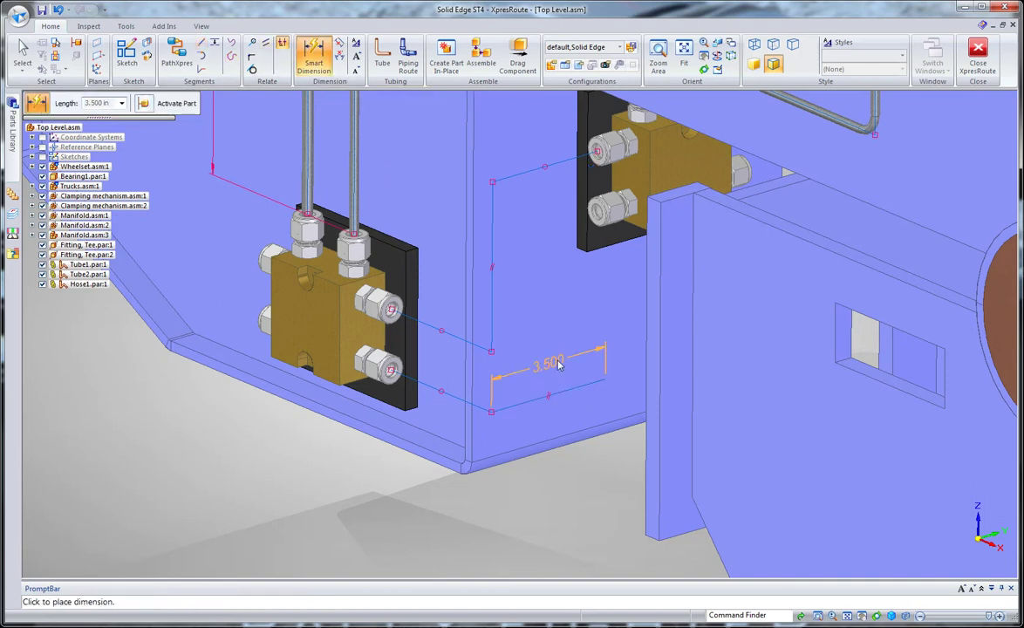
{"action": "left_click", "coordinate": [565, 407]}
{"action": "type", "text": "2.5"}
{"action": "key", "text": "Return"}
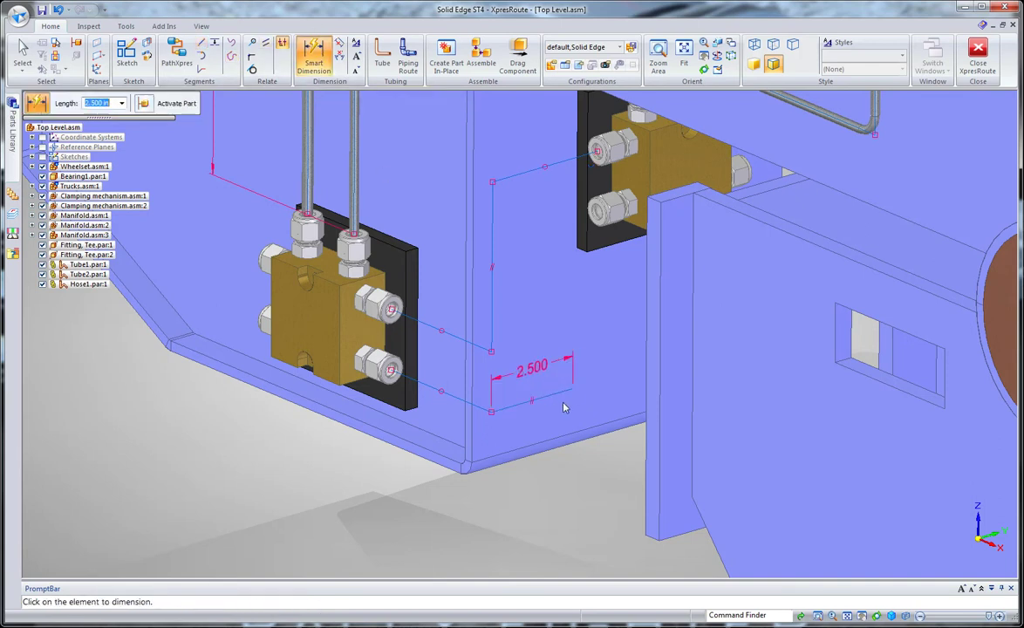
Step: Complete the lower path with a vertical line and a Y-direction line ending at the recessed manifold's lower fitting
{"action": "left_click", "coordinate": [202, 42]}
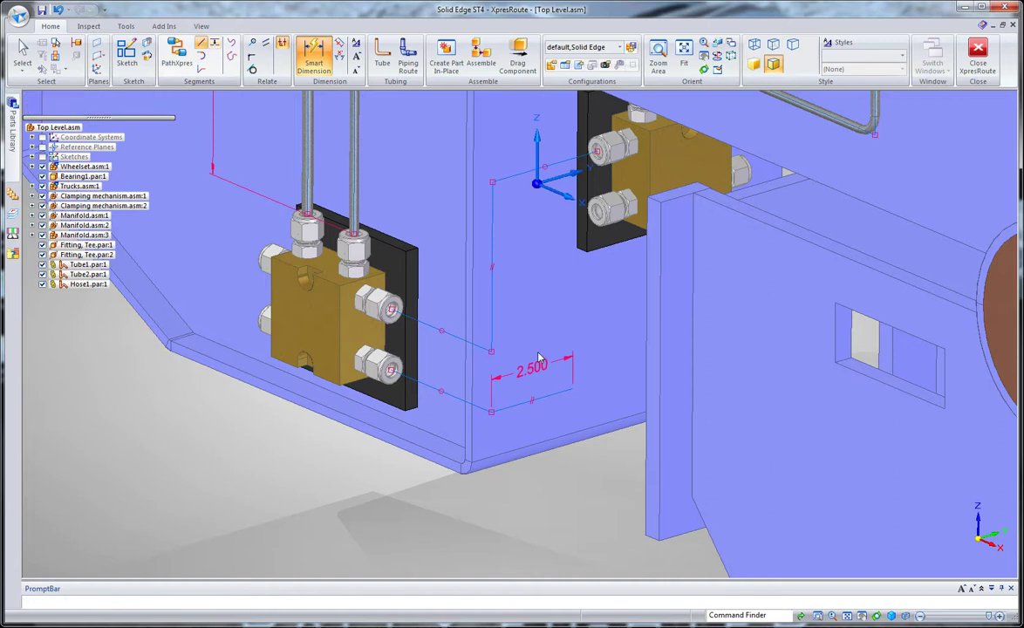
{"action": "left_click", "coordinate": [571, 393]}
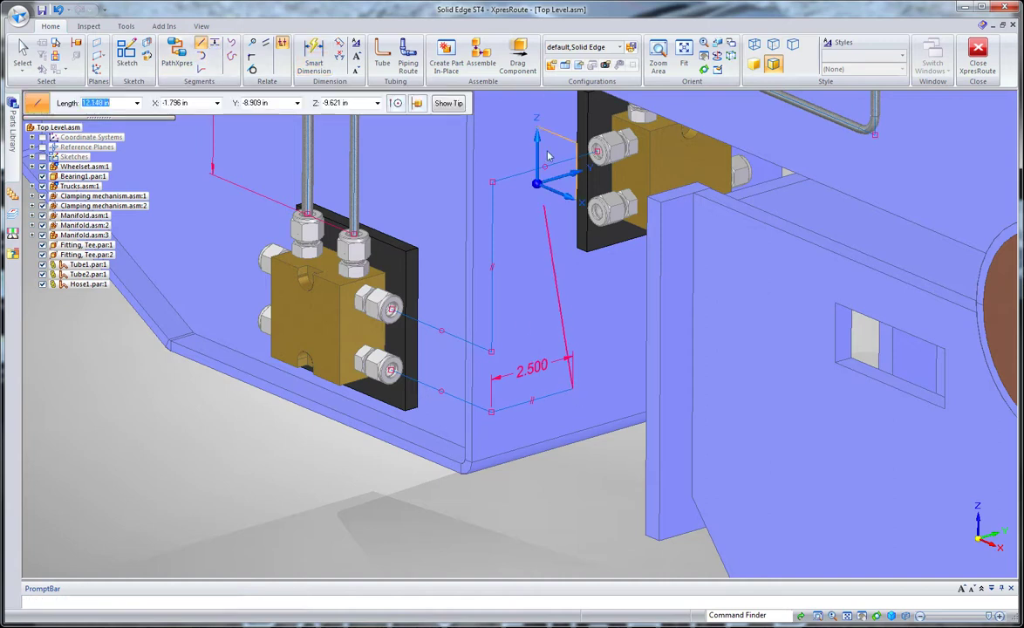
{"action": "left_click", "coordinate": [599, 222]}
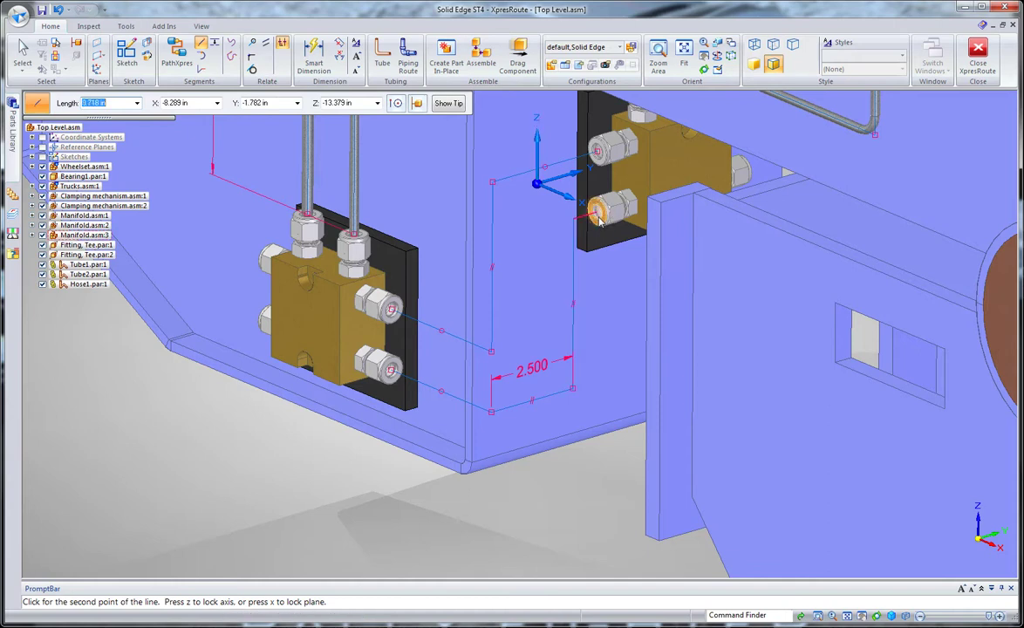
{"action": "right_click", "coordinate": [616, 381]}
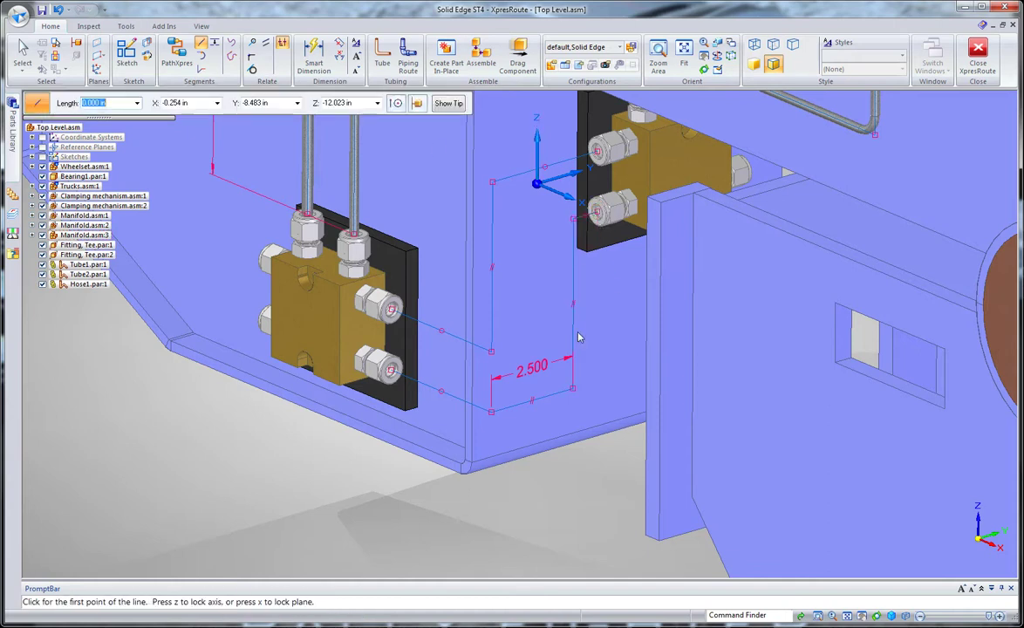
Step: Generate Tube 3 with the default tube options along the upper path between the two main frame manifolds
{"action": "scroll", "coordinate": [436, 148], "scroll_direction": "down", "scroll_amount": 3}
{"action": "left_click", "coordinate": [381, 57]}
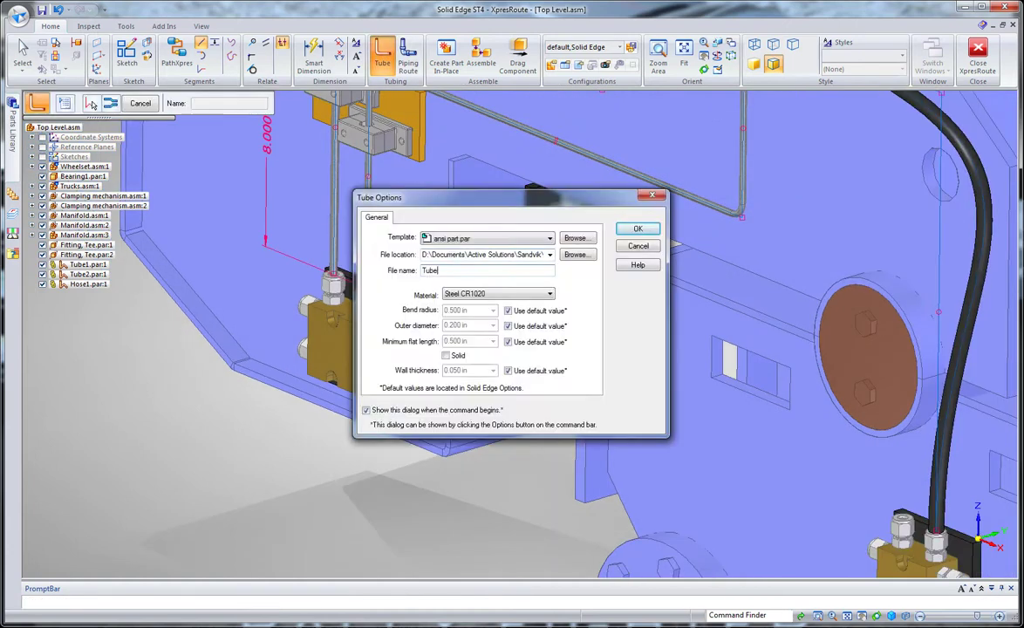
{"action": "left_click", "coordinate": [637, 228]}
{"action": "right_click", "coordinate": [500, 307]}
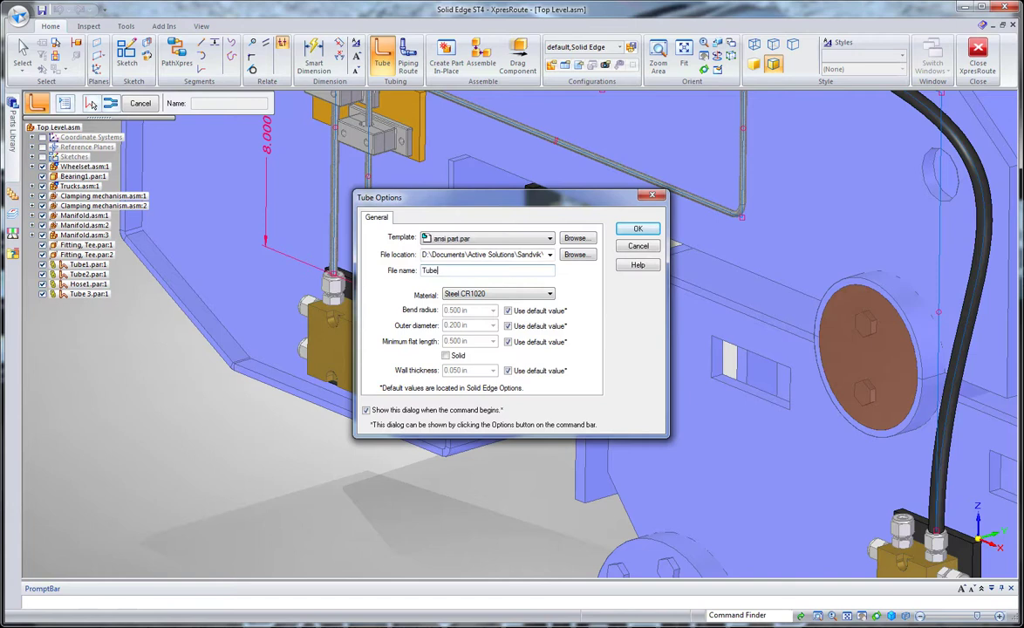
Step: Generate Tube 4 with the default options along the lower manifold path, and leave the Tube command
{"action": "type", "text": "4"}
{"action": "key", "text": "Return"}
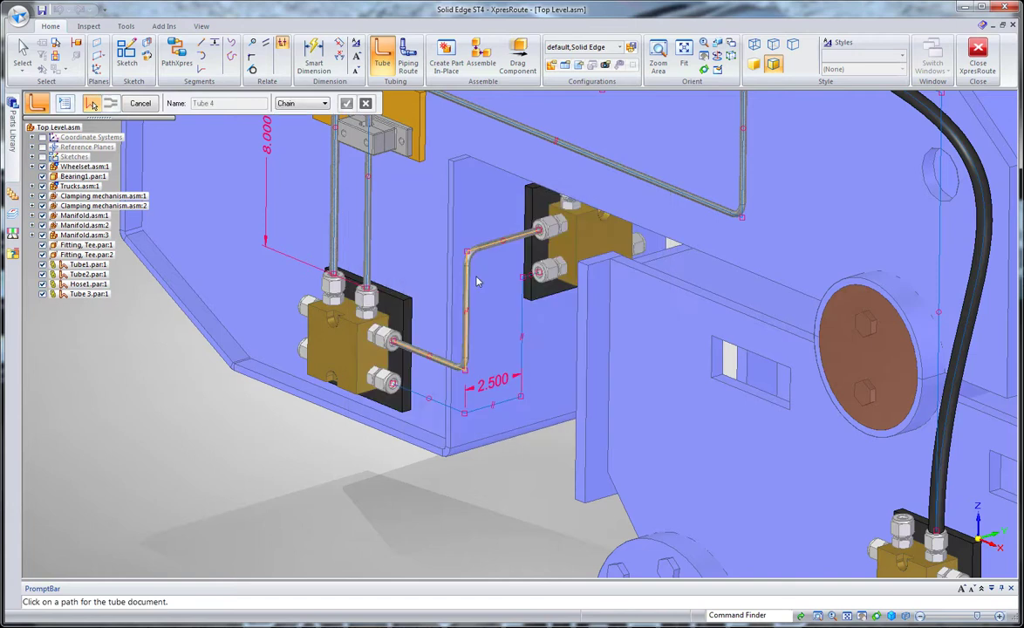
{"action": "left_click", "coordinate": [521, 312]}
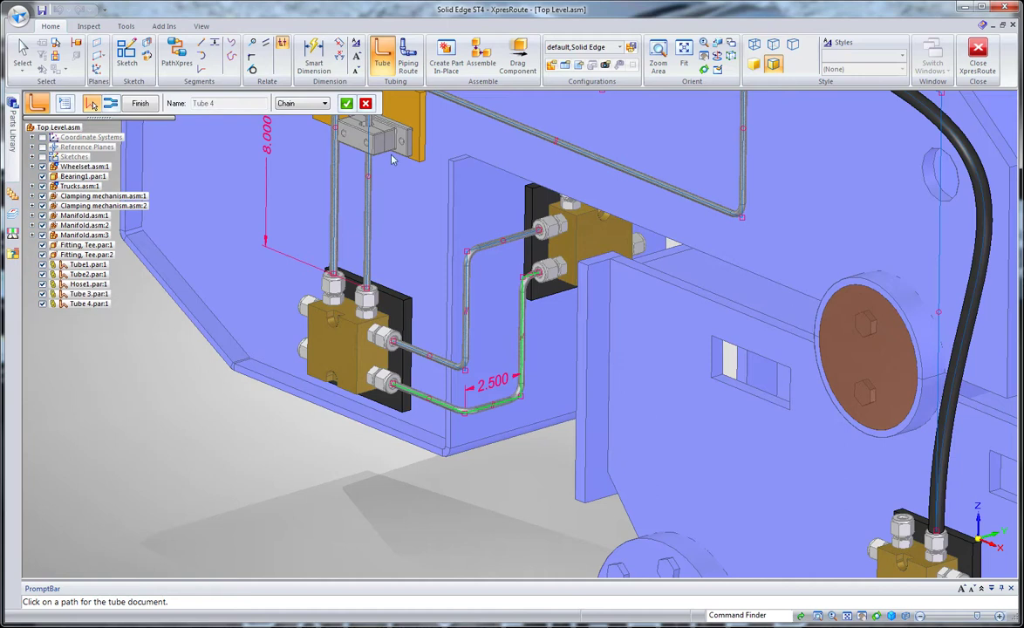
{"action": "left_click", "coordinate": [153, 105]}
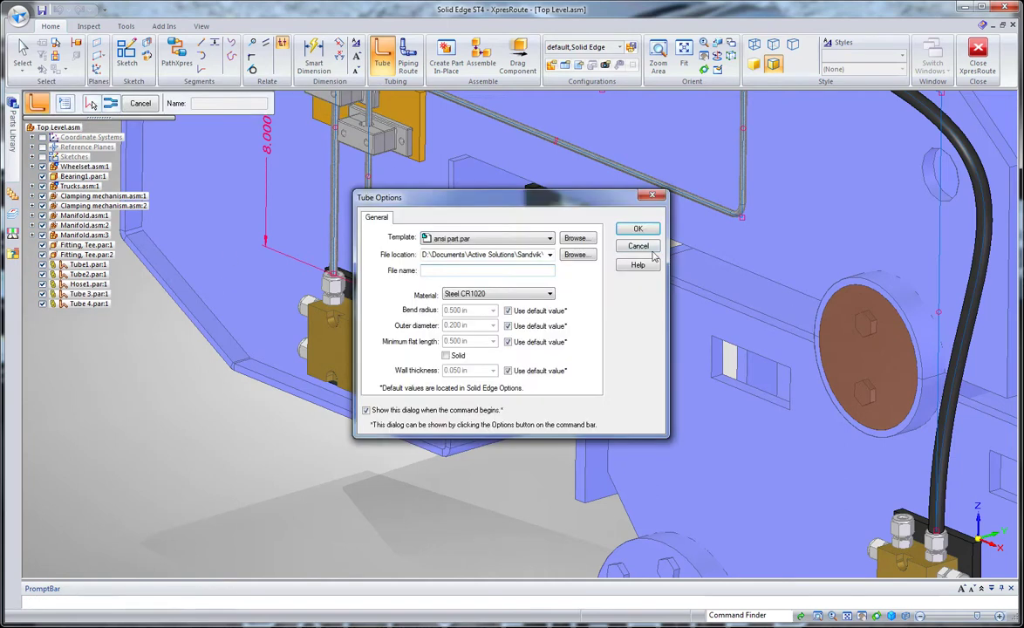
{"action": "left_click", "coordinate": [643, 252]}
{"action": "scroll", "coordinate": [483, 349], "scroll_direction": "down", "scroll_amount": 3}
{"action": "left_click", "coordinate": [140, 103]}
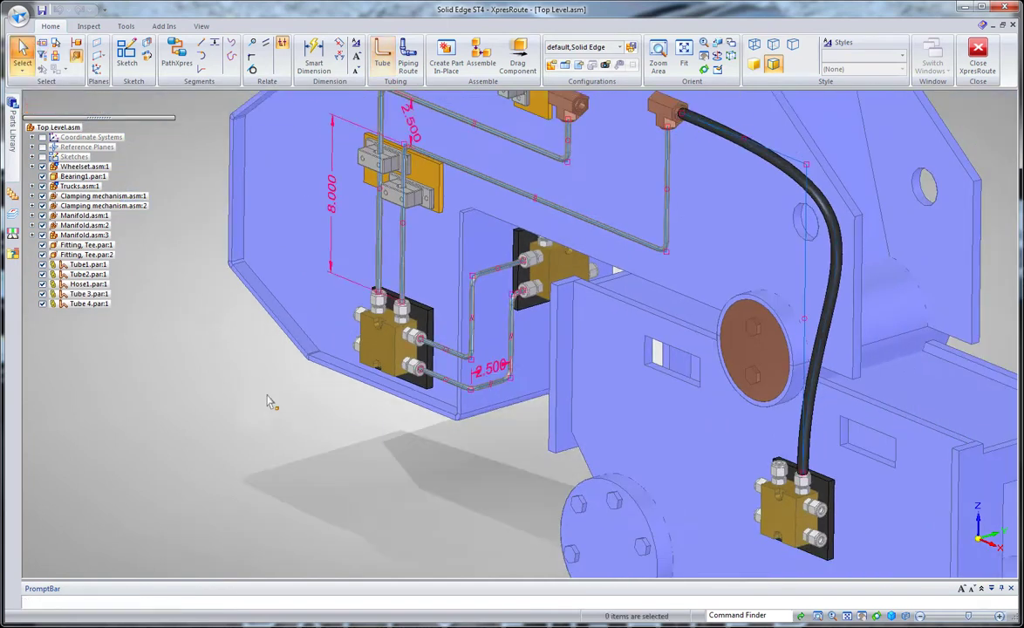
Step: Close the XpresRoute environment and return to the top-level assembly
{"action": "key", "text": "ctrl+j"}
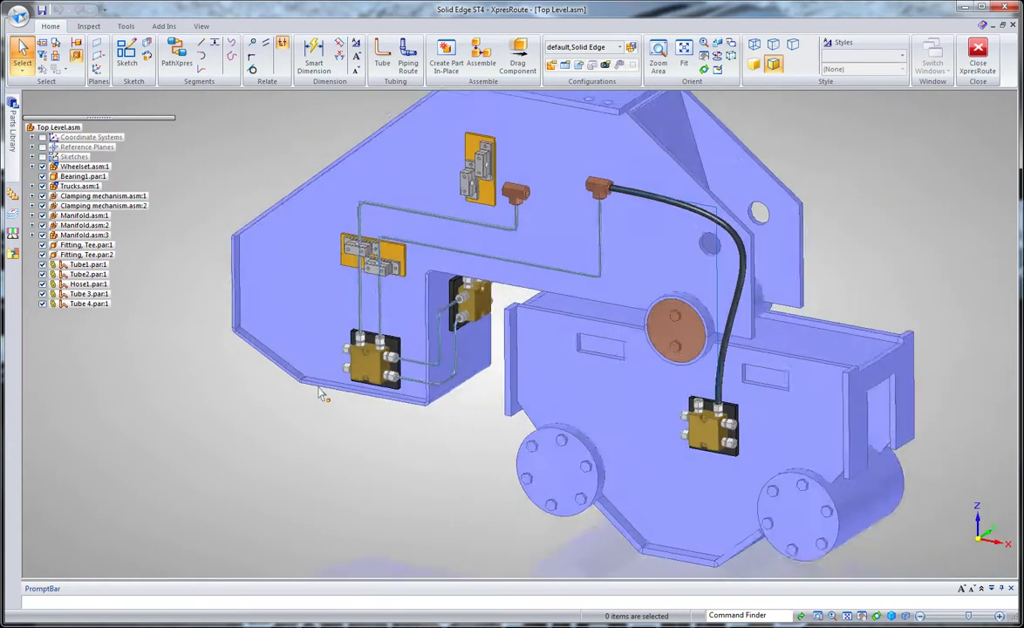
{"action": "left_click", "coordinate": [20, 16]}
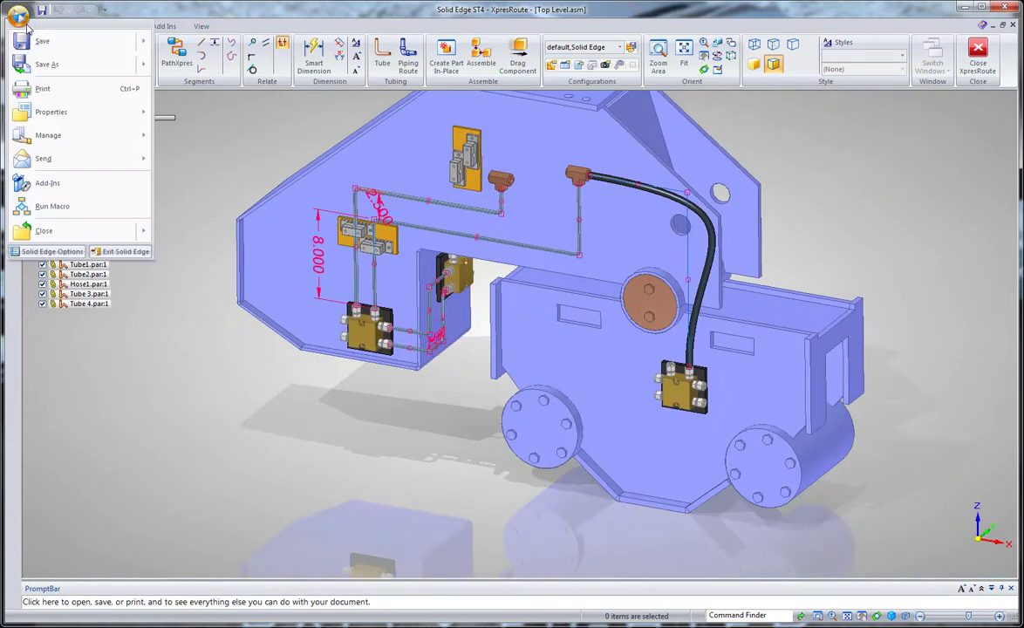
{"action": "mouse_move", "coordinate": [44, 41]}
{"action": "left_click", "coordinate": [992, 75]}
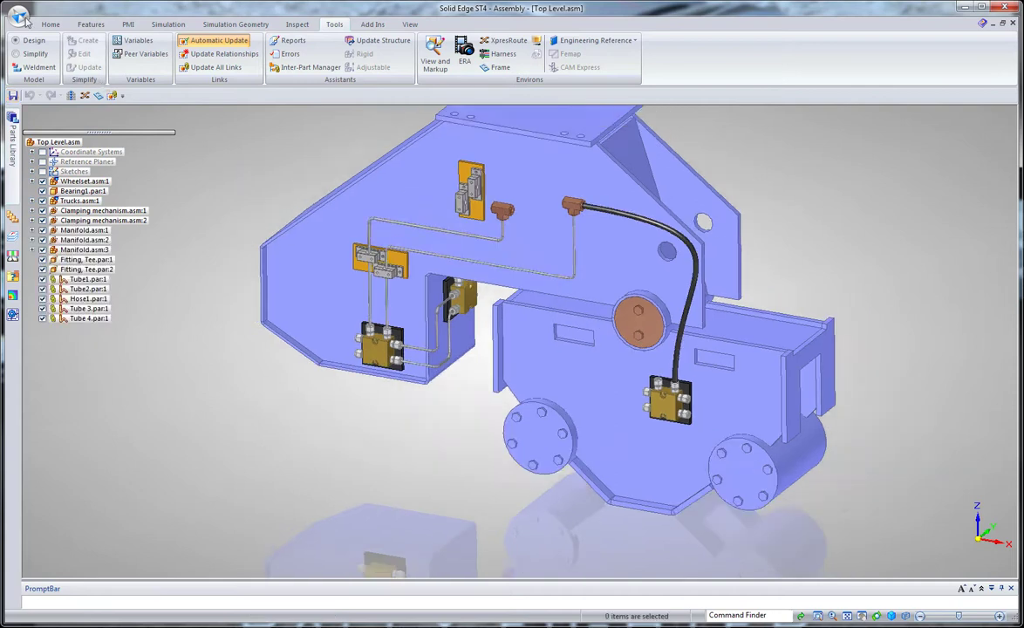
Step: Create a drawing of the assembly from the Ansi Draft.dft template with the Drawing View Creation Wizard enabled
{"action": "left_click", "coordinate": [19, 16]}
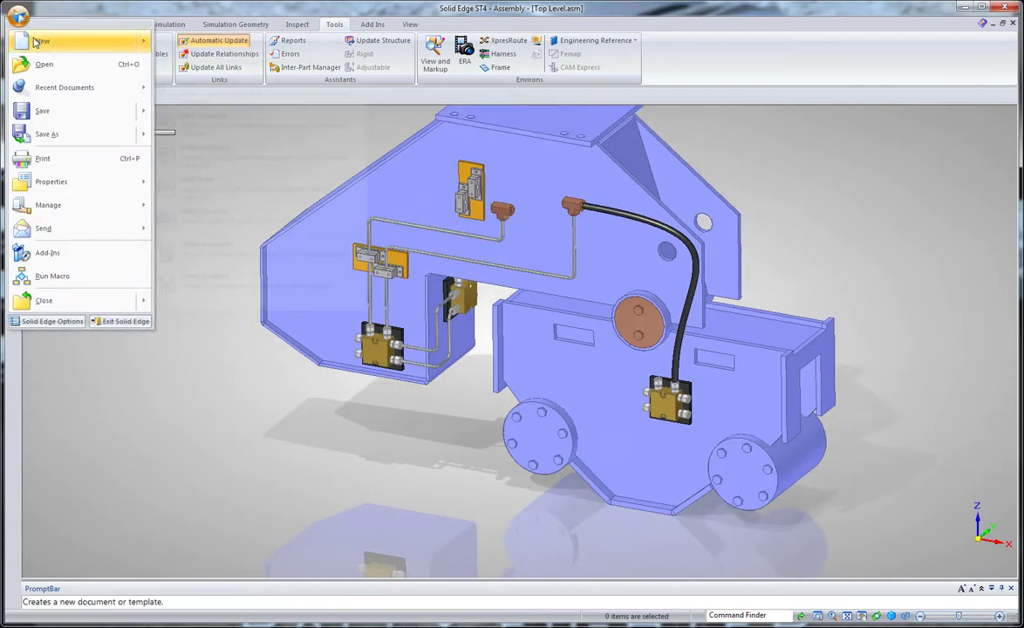
{"action": "mouse_move", "coordinate": [131, 41]}
{"action": "left_click", "coordinate": [222, 280]}
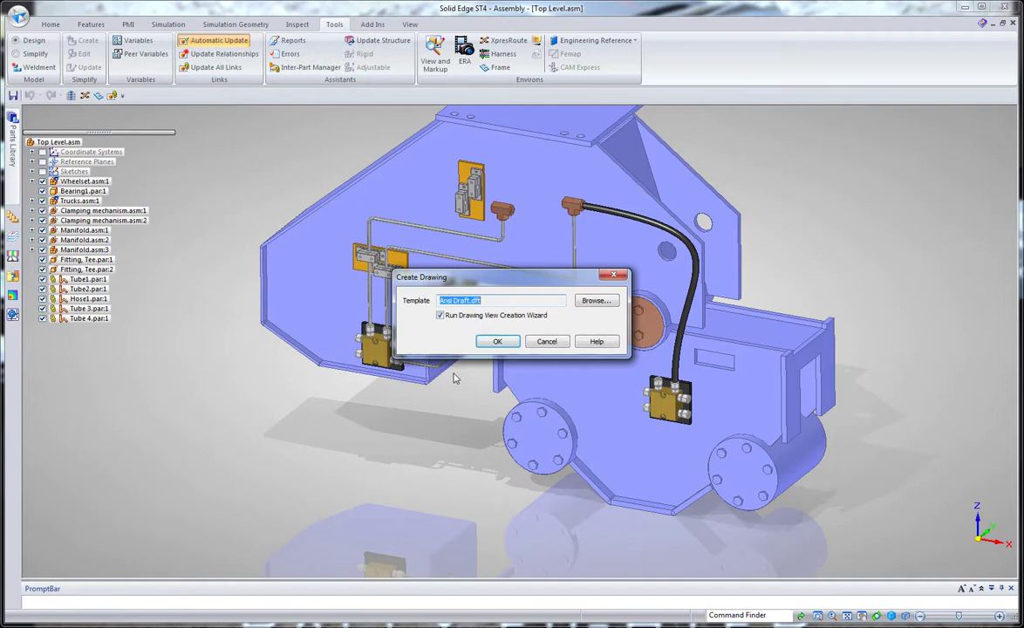
{"action": "left_click", "coordinate": [495, 342]}
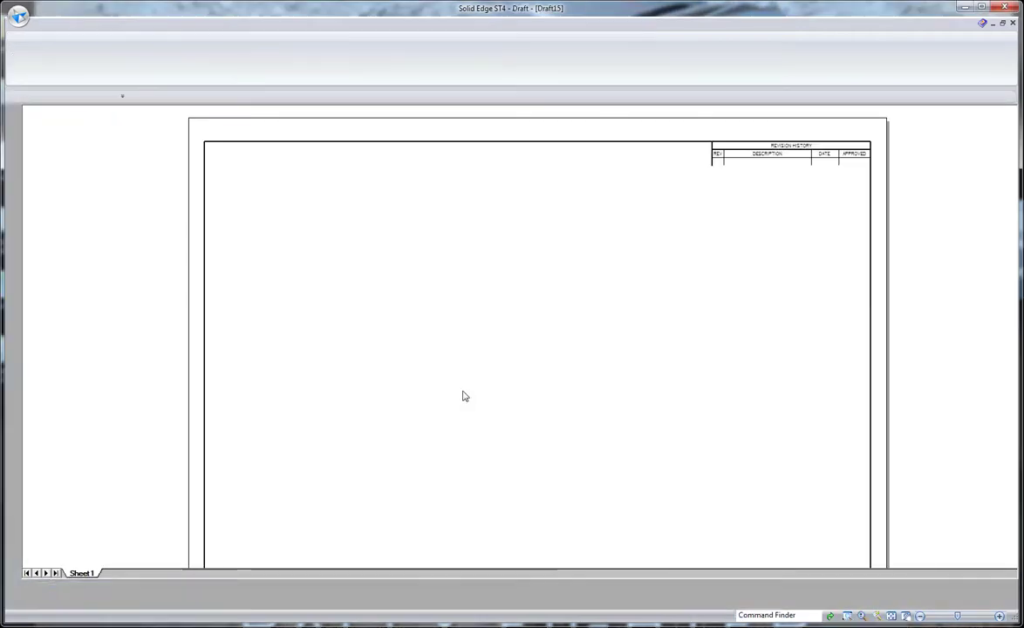
Step: Place a single front view of the assembly on the sheet, without any additional views in the layout
{"action": "left_click", "coordinate": [589, 442]}
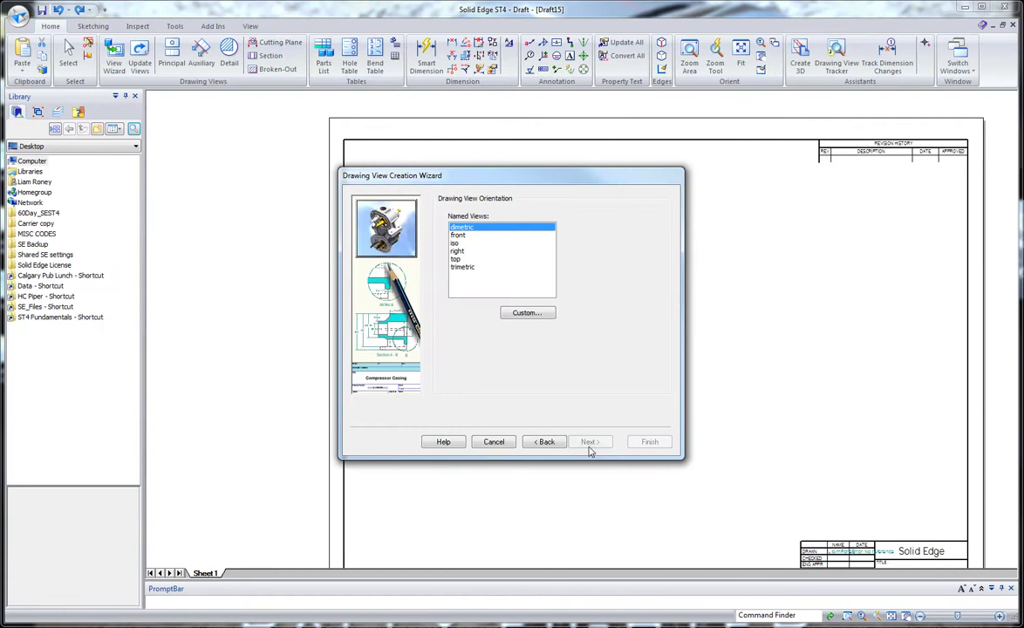
{"action": "left_click", "coordinate": [601, 444]}
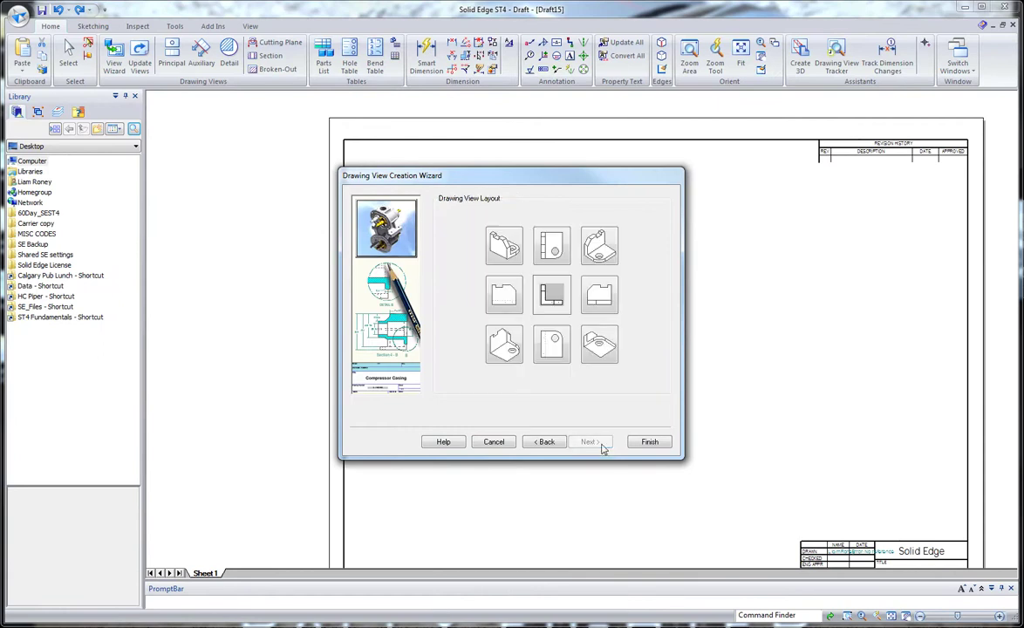
{"action": "left_click", "coordinate": [648, 442]}
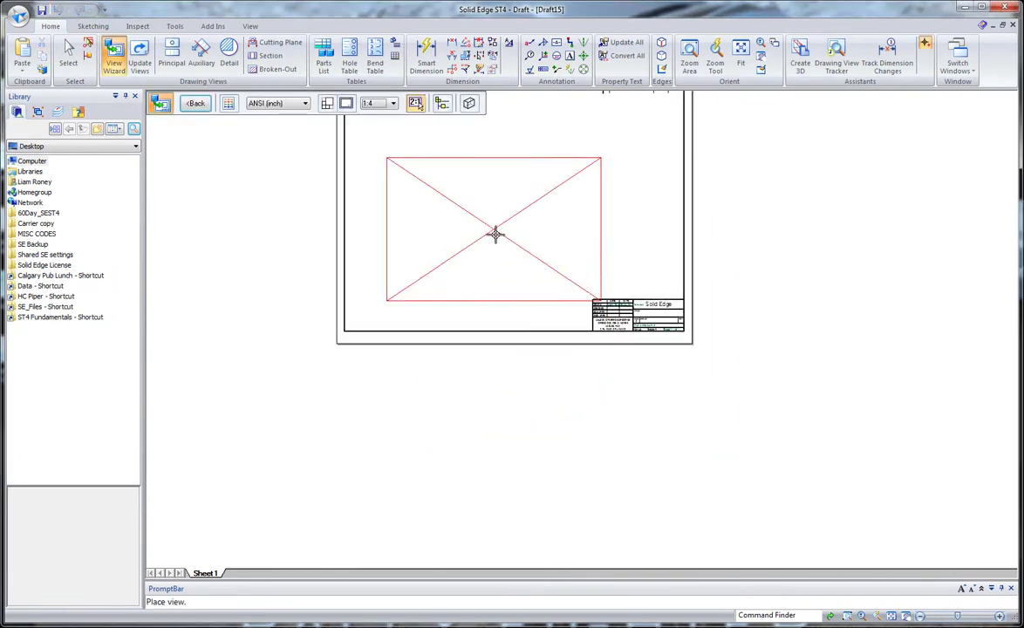
{"action": "left_click", "coordinate": [496, 301]}
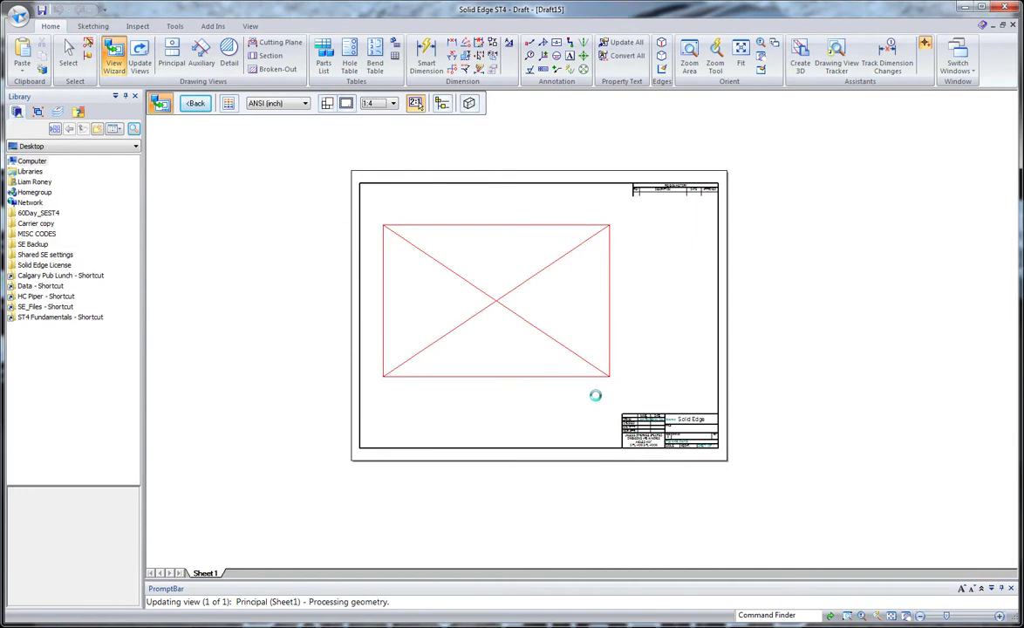
{"action": "scroll", "coordinate": [576, 274], "scroll_direction": "up", "scroll_amount": 3}
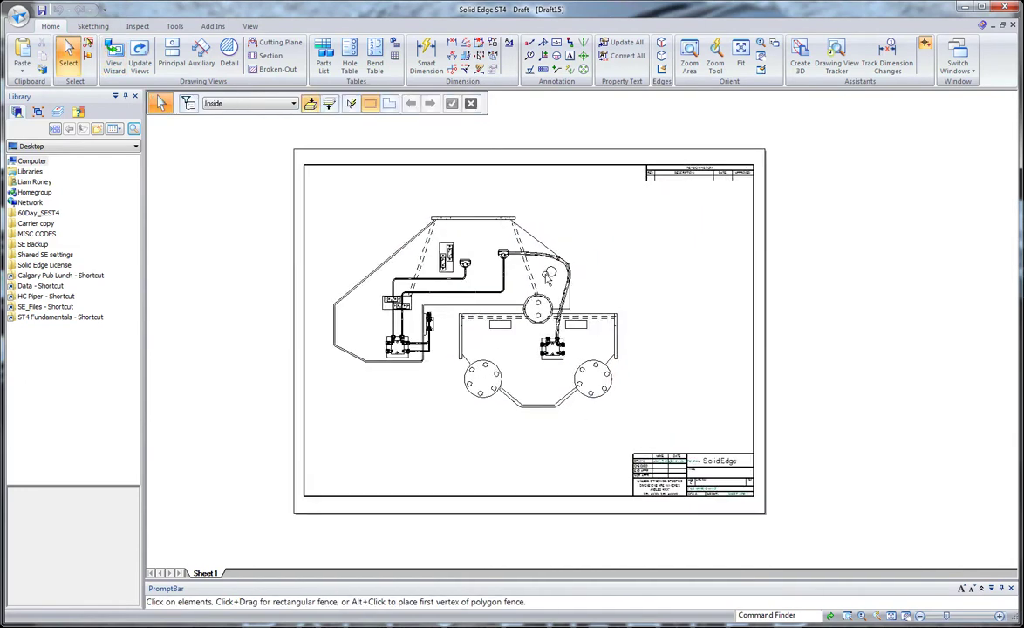
Step: Turn on model colors for the assembly's front view, keeping the default edge-style color options, and update the drawing views
{"action": "left_click", "coordinate": [567, 286]}
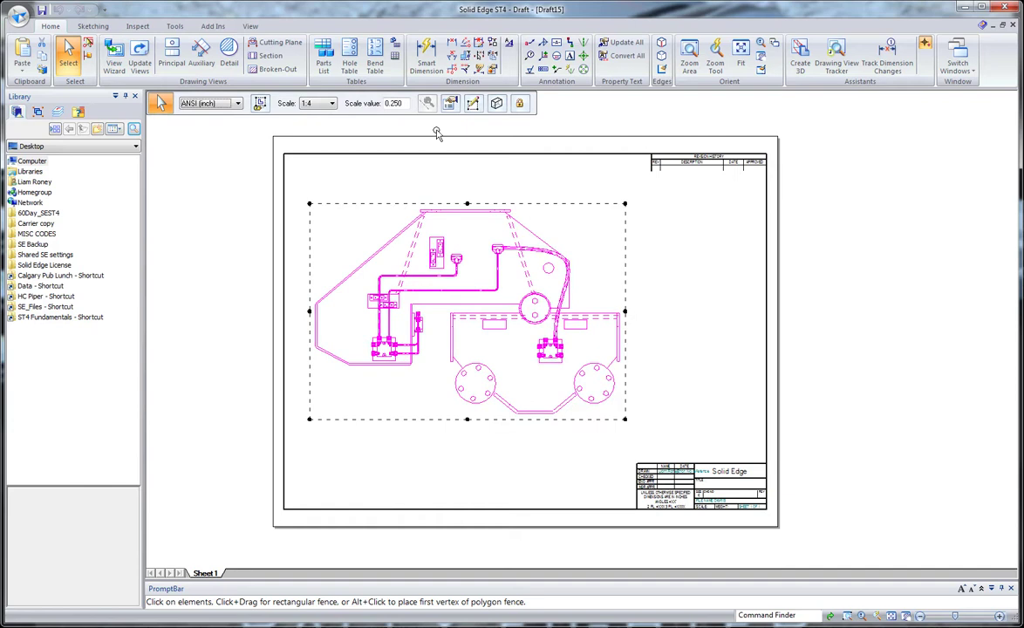
{"action": "left_click", "coordinate": [450, 105]}
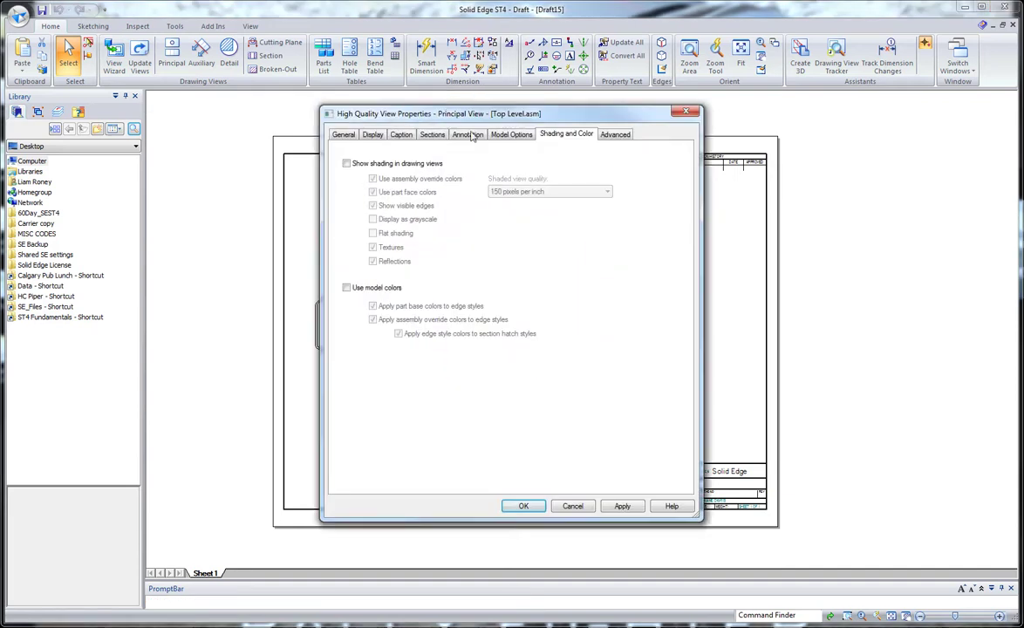
{"action": "left_click", "coordinate": [346, 289]}
{"action": "left_click", "coordinate": [621, 506]}
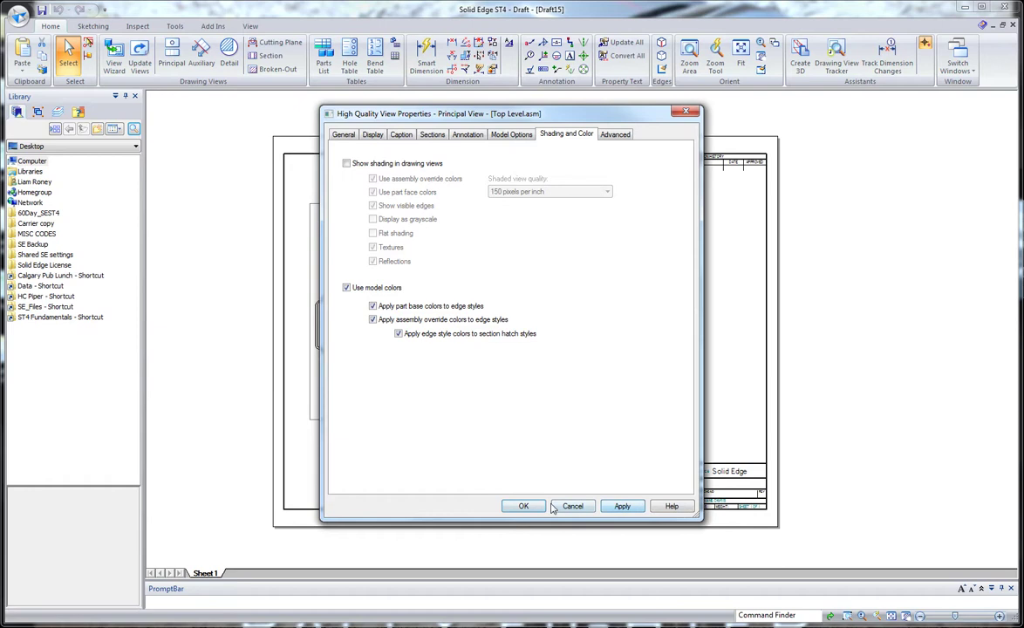
{"action": "left_click", "coordinate": [523, 506]}
{"action": "left_click", "coordinate": [397, 364]}
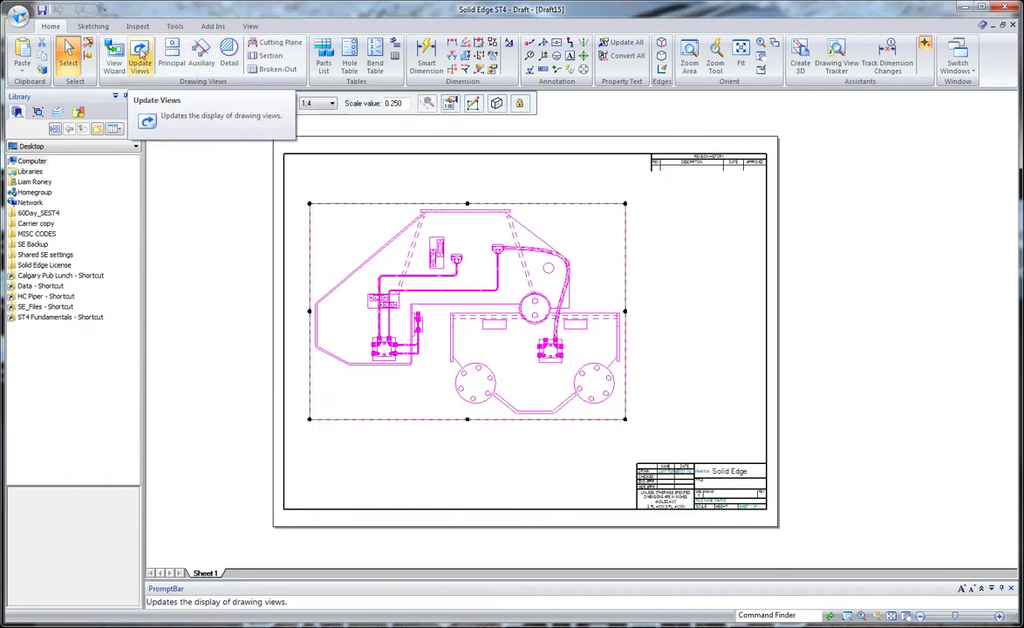
{"action": "left_click", "coordinate": [141, 62]}
{"action": "left_click", "coordinate": [733, 354]}
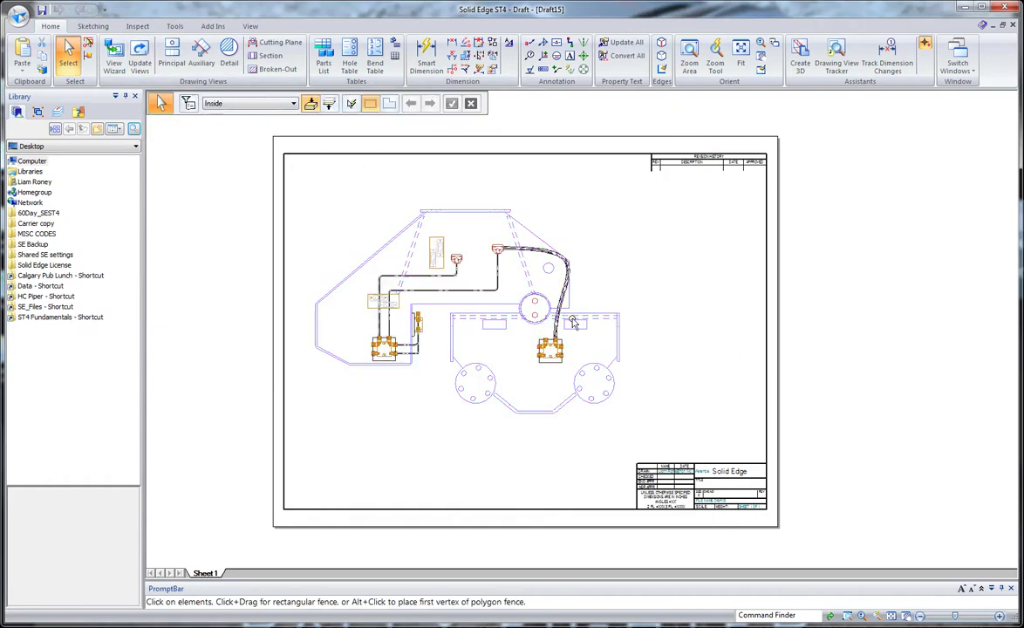
Step: Place a ballooned parts list of the front view with the Tube Table saved settings, just below the revision history block
{"action": "scroll", "coordinate": [670, 275], "scroll_direction": "up", "scroll_amount": 3}
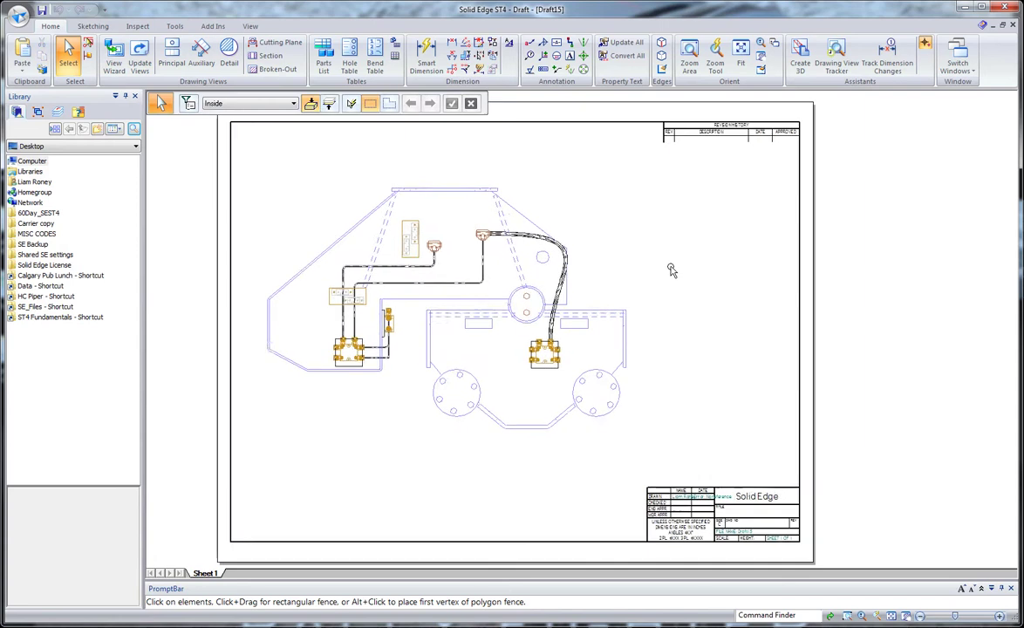
{"action": "scroll", "coordinate": [663, 266], "scroll_direction": "down", "scroll_amount": 1}
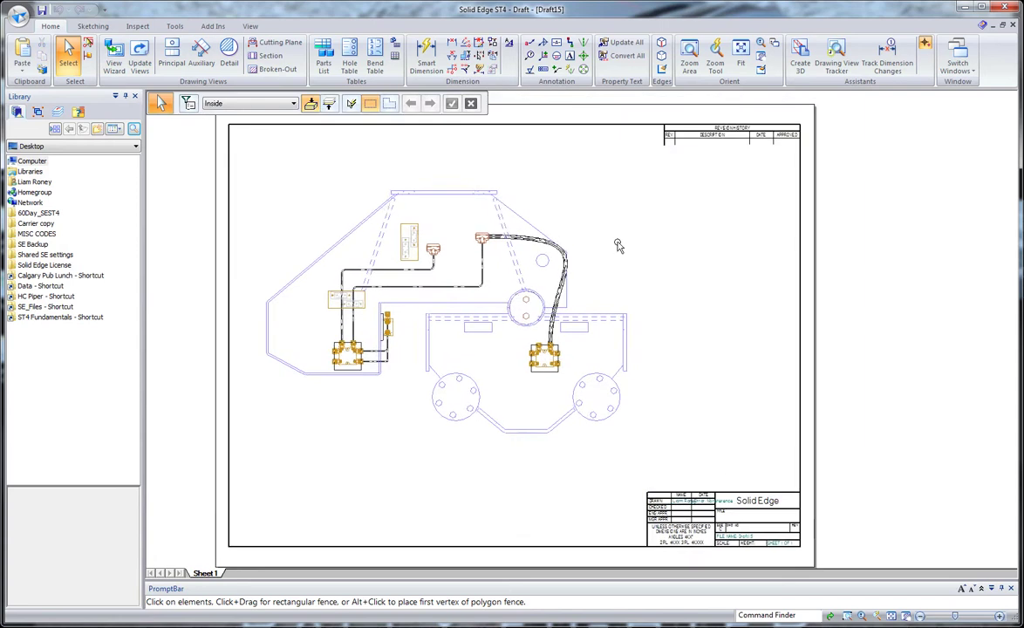
{"action": "left_click", "coordinate": [323, 54]}
{"action": "left_click", "coordinate": [403, 187]}
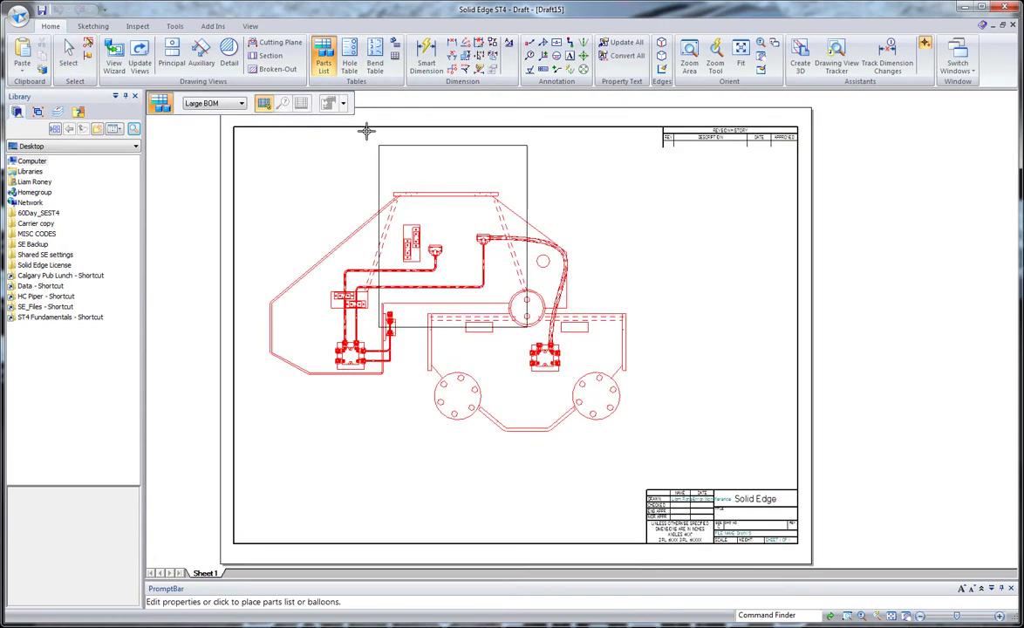
{"action": "left_click", "coordinate": [344, 103]}
{"action": "left_click_drag", "start_coordinate": [386, 135], "coordinate": [386, 144]}
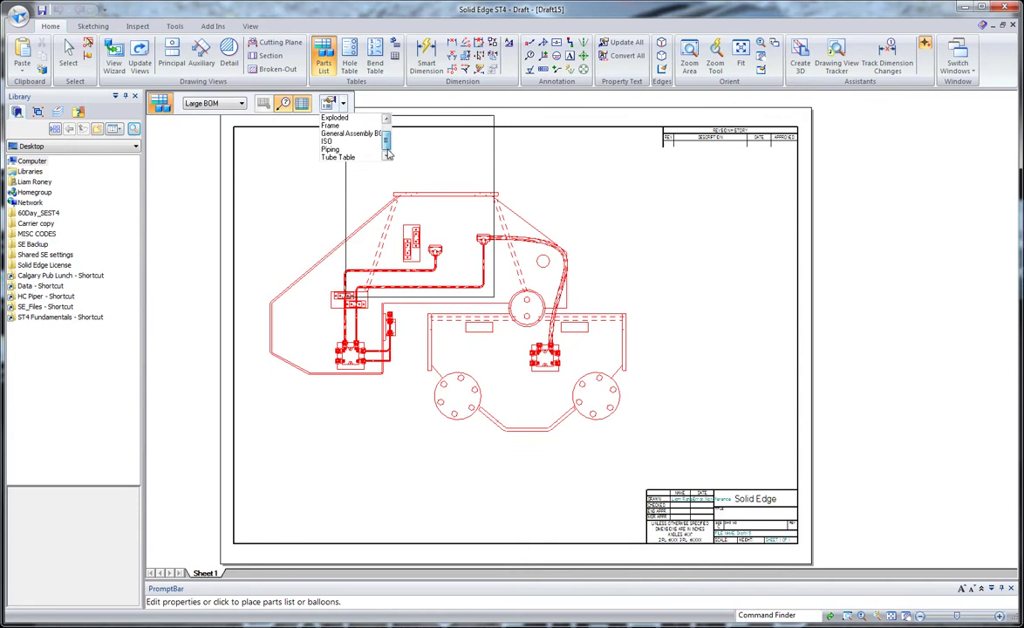
{"action": "left_click", "coordinate": [340, 164]}
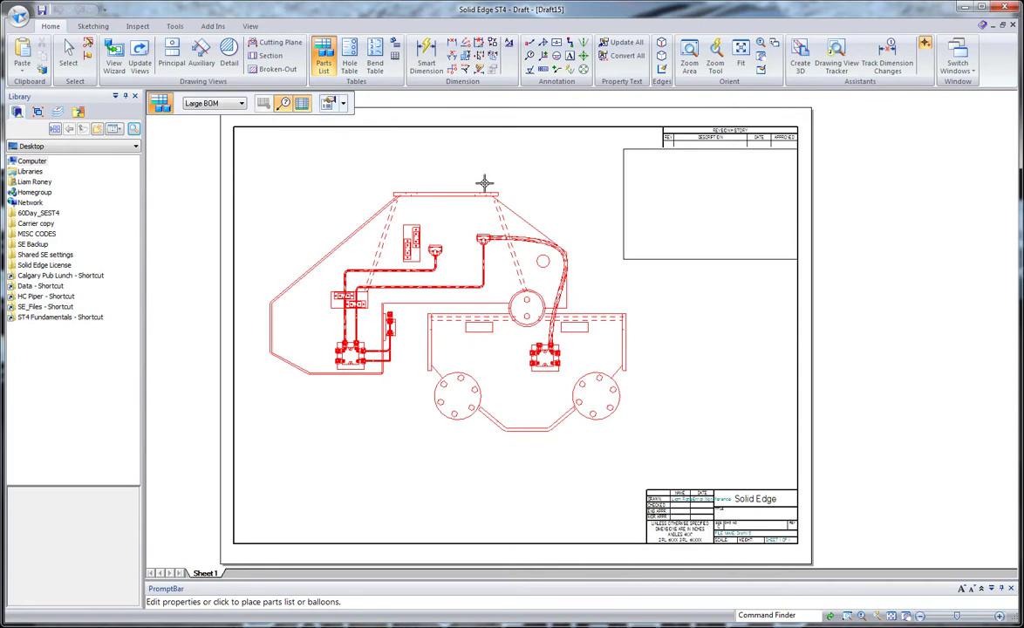
{"action": "left_click", "coordinate": [681, 167]}
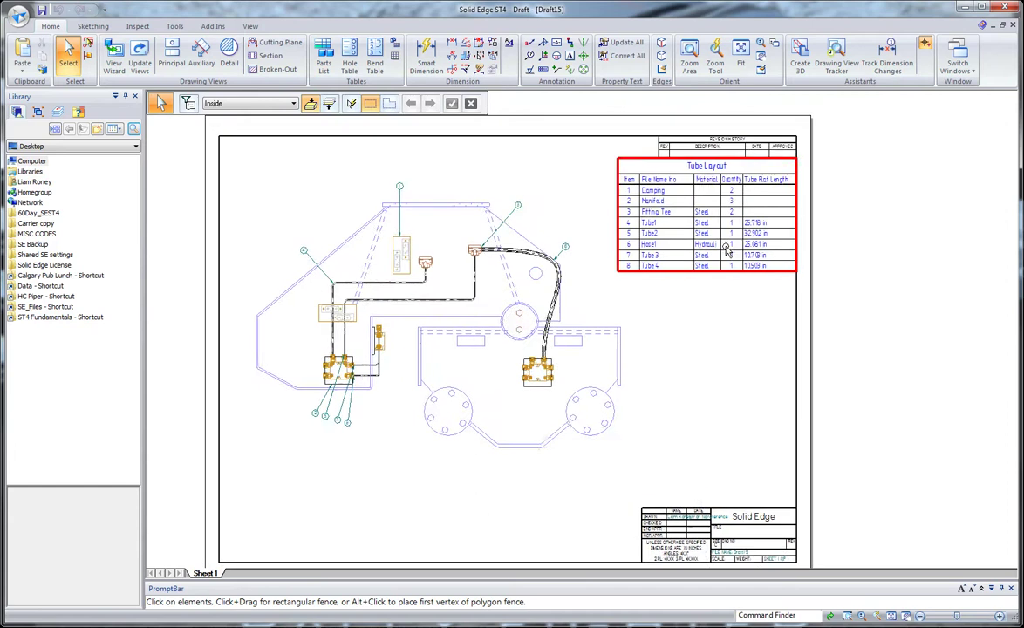
Step: Examine the Tube Layout table, and open its parts list column settings to review the tube properties available as columns
{"action": "scroll", "coordinate": [726, 250], "scroll_direction": "up", "scroll_amount": 5}
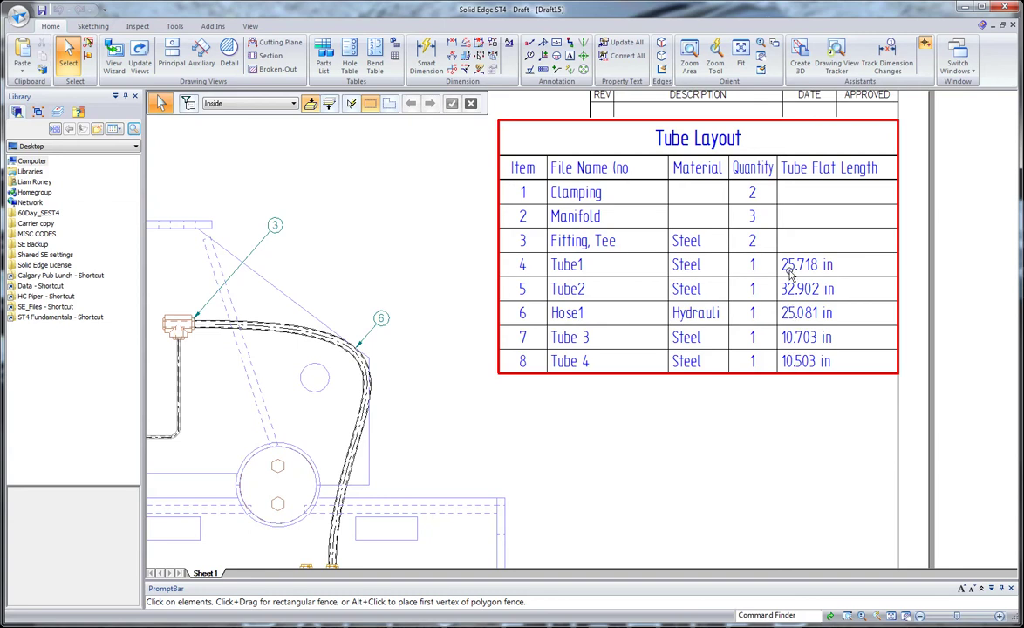
{"action": "middle_click", "coordinate": [585, 361]}
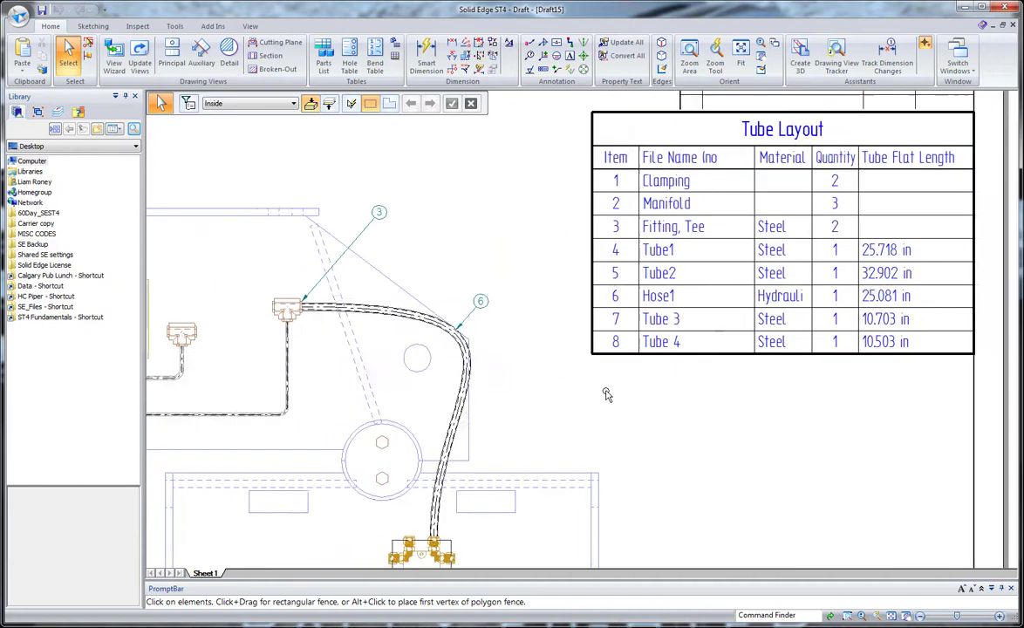
{"action": "left_click", "coordinate": [661, 320]}
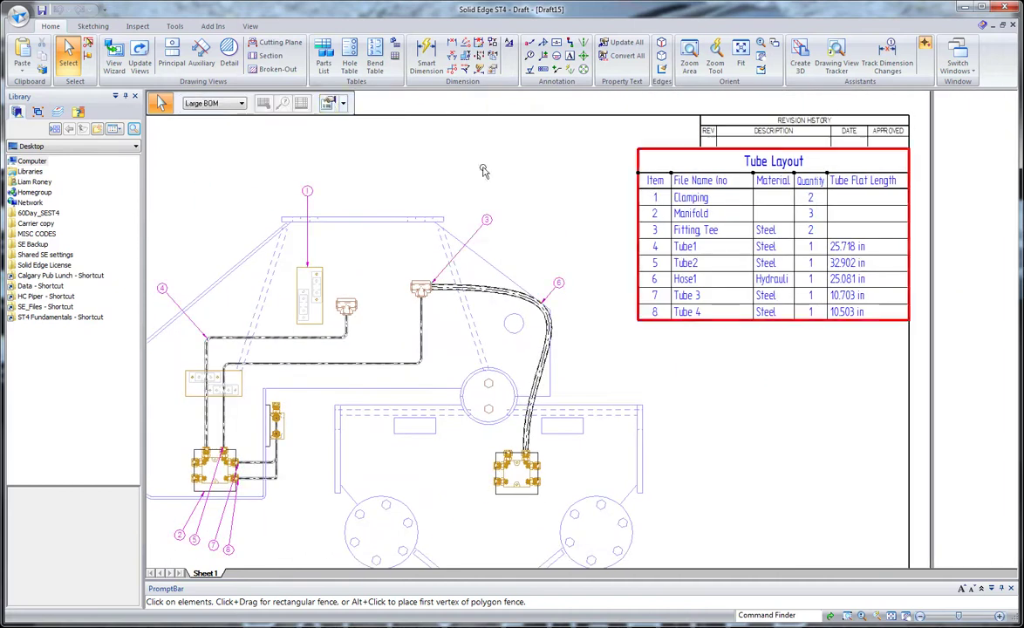
{"action": "left_click", "coordinate": [330, 102]}
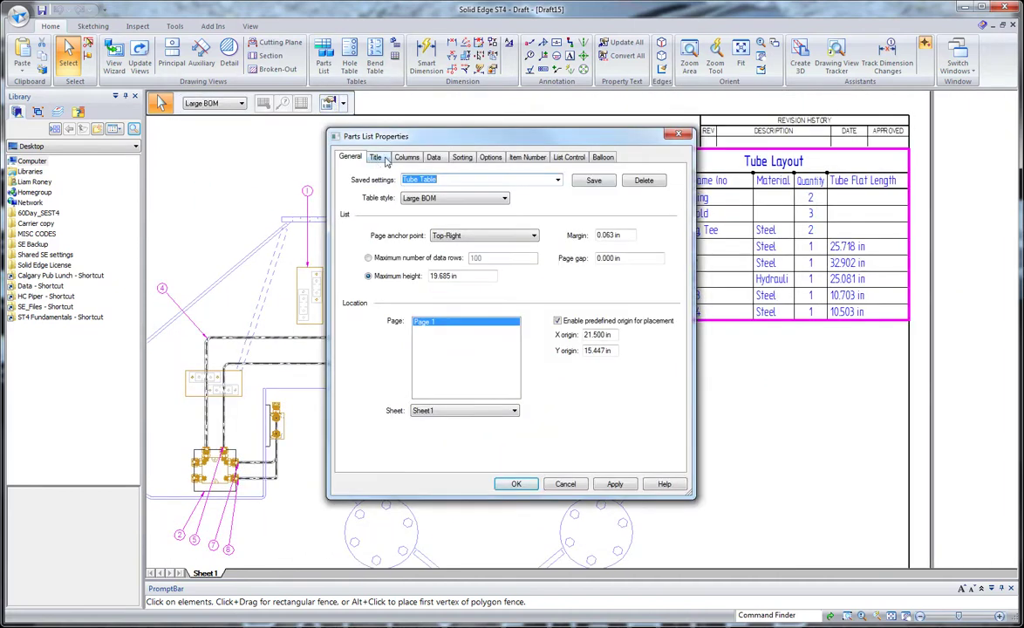
{"action": "left_click", "coordinate": [406, 156]}
{"action": "left_click_drag", "start_coordinate": [465, 332], "coordinate": [464, 447]}
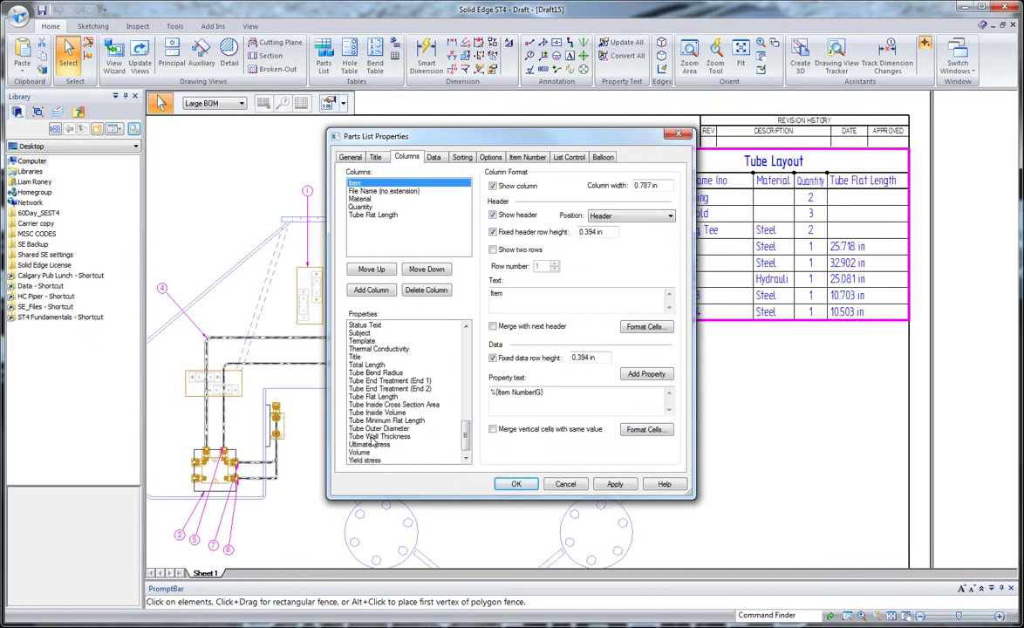